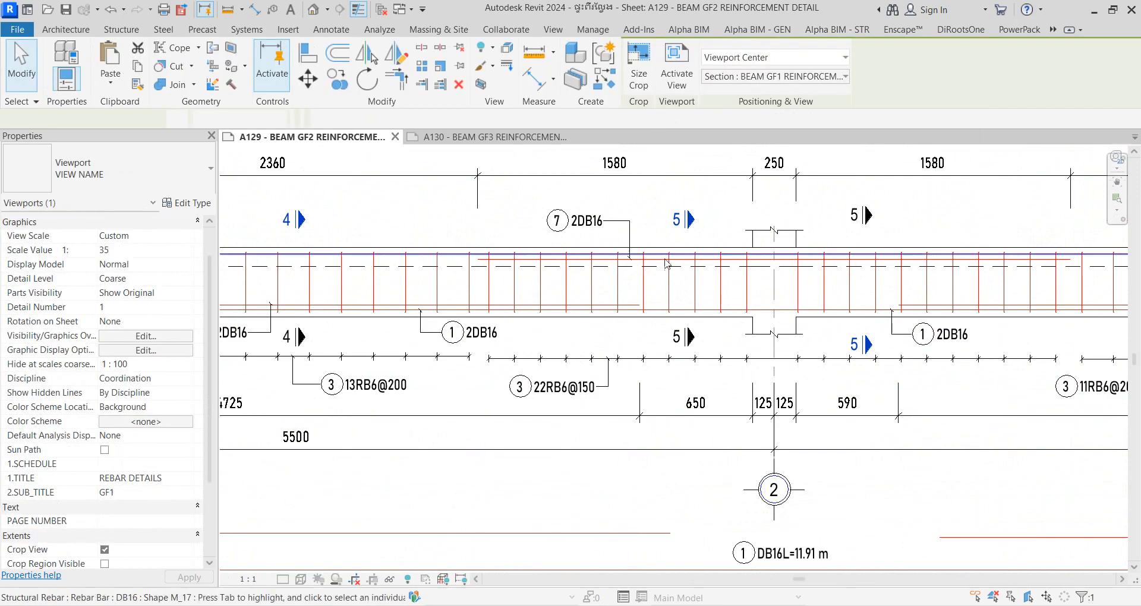
Step: Review the beam reinforcement layout on sheet A129 and switch to sheet A130, BEAM GF3 REINFORCEMENT DETAIL
scroll(533, 275, "down", 3)
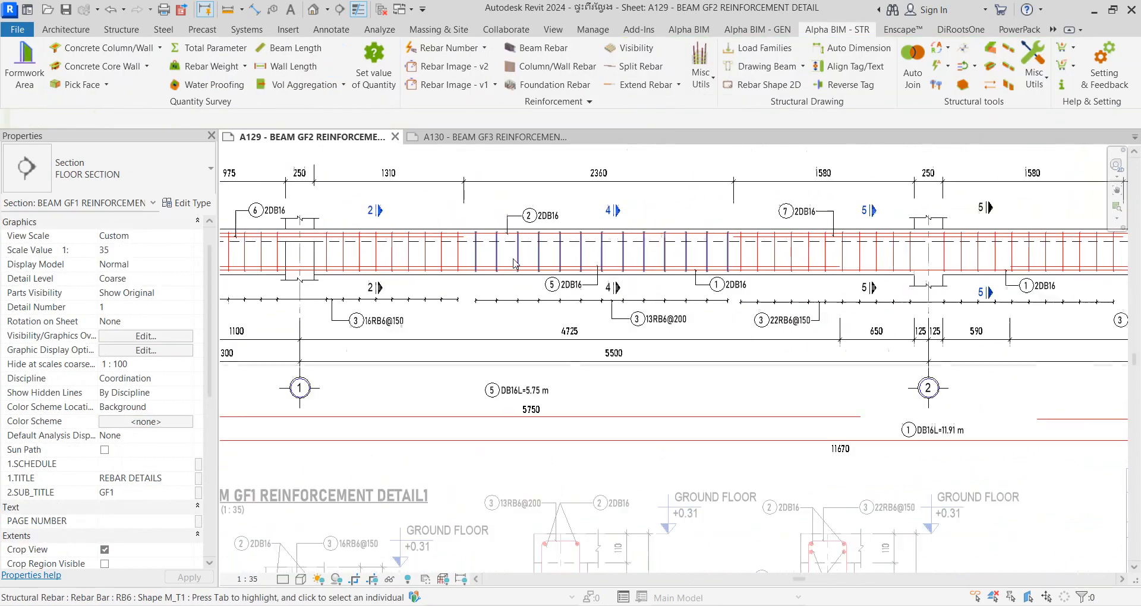
scroll(585, 231, "up", 5)
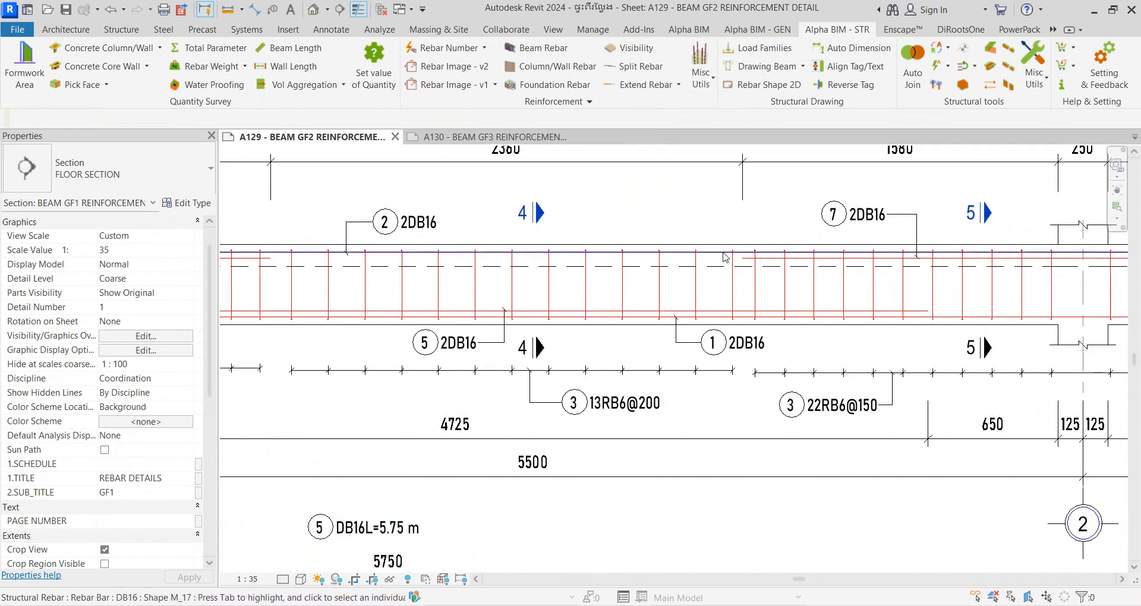
left_click(535, 137)
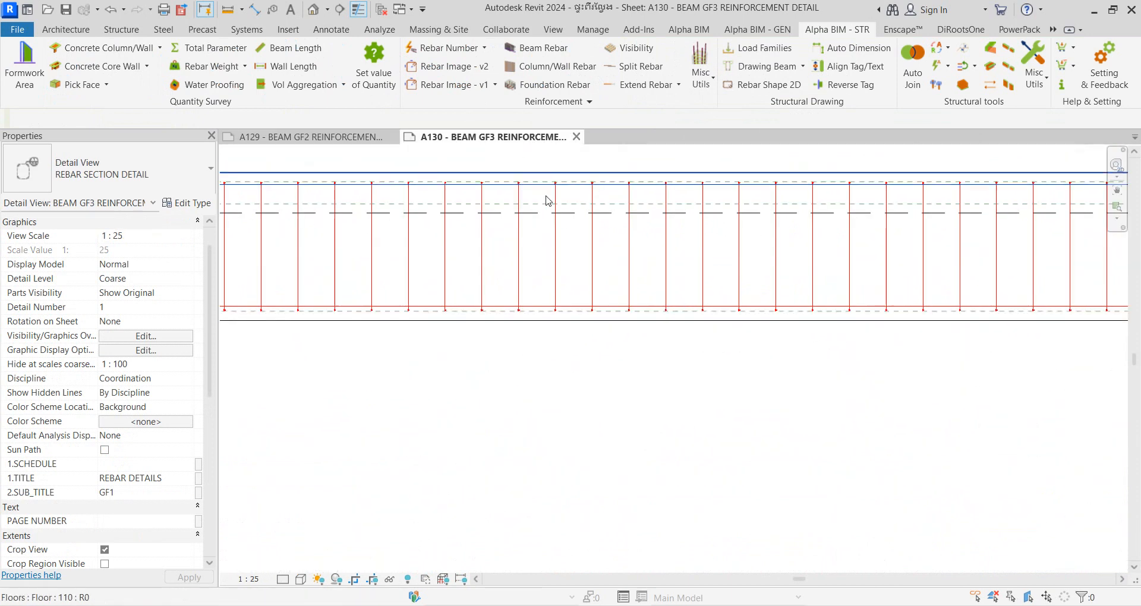
Step: Copy the top DB16 bar set of beam GF3 30 mm downward to create a second top layer
left_click(674, 197)
scroll(680, 191, "up", 2)
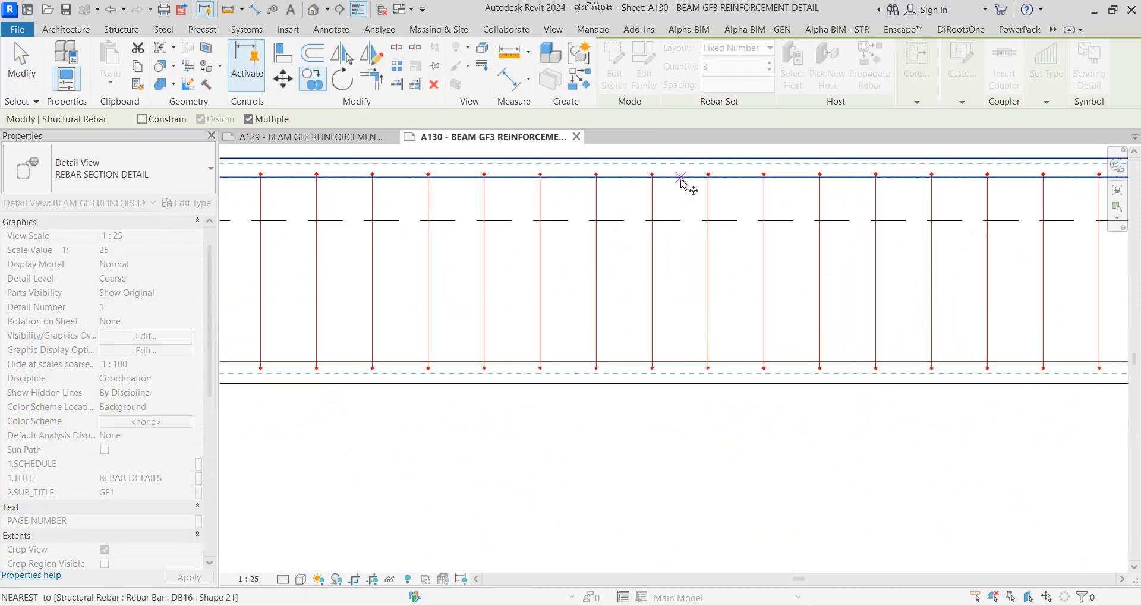
left_click(682, 177)
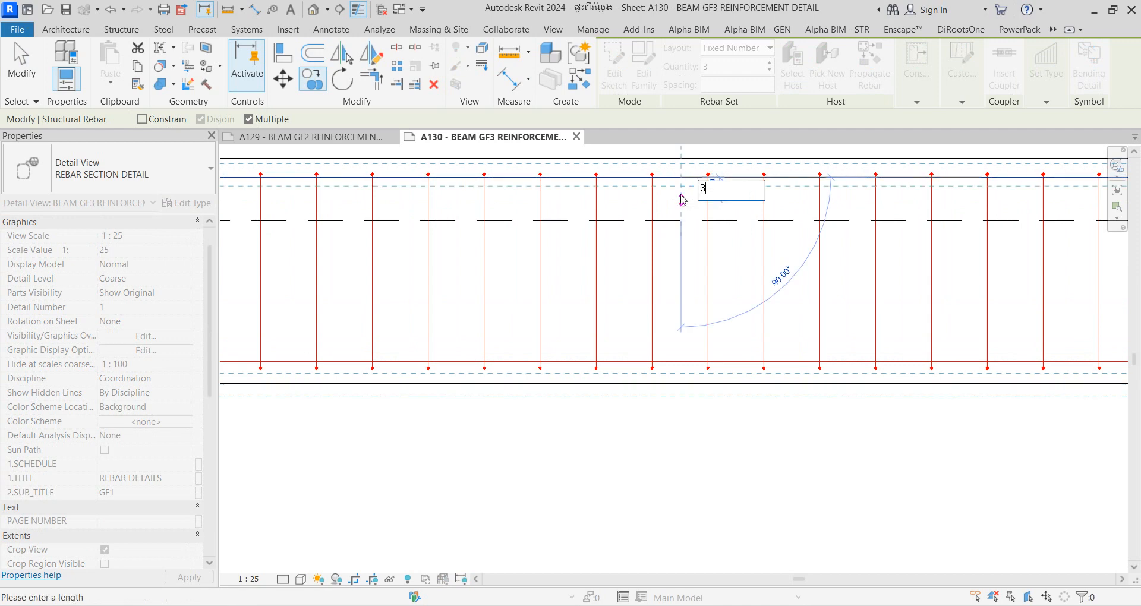
type("30")
key("Return")
key("Escape")
key("Escape")
Step: Shift the copied top bar's vertical leg at the grid A column inward, clear of the original bar's leg
scroll(672, 232, "down", 4)
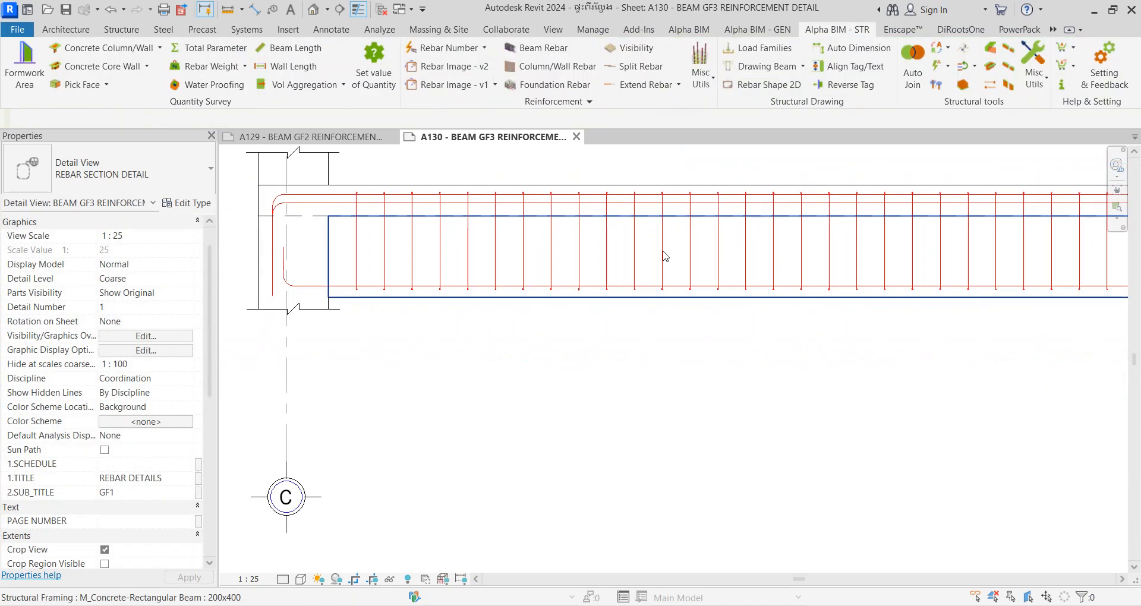
middle_click_drag(975, 250, 636, 310)
middle_click_drag(954, 333, 559, 330)
scroll(830, 327, "up", 4)
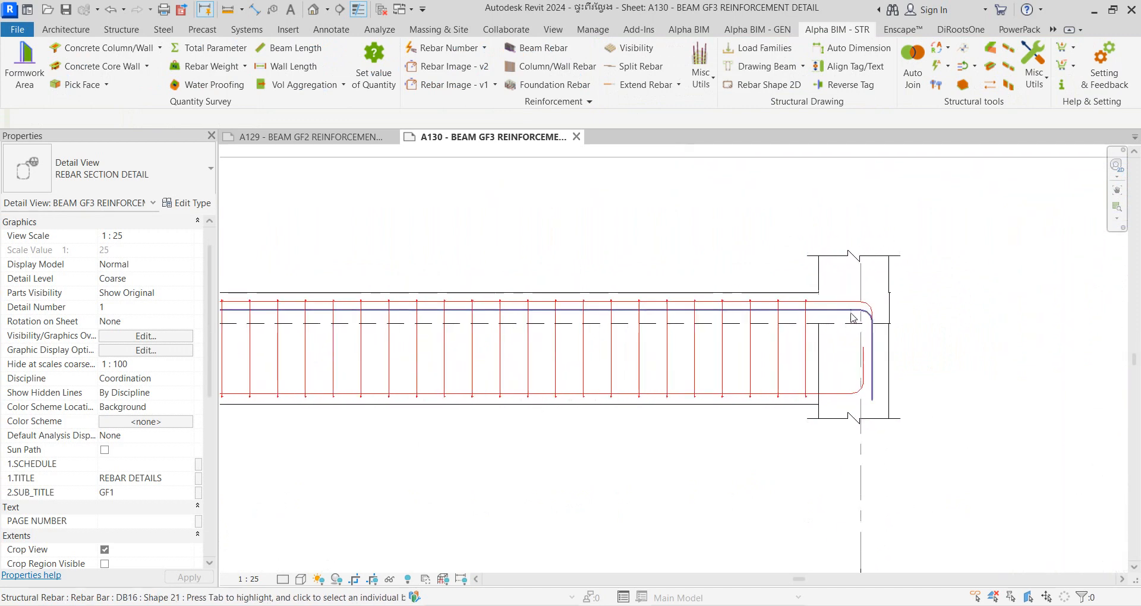
left_click(872, 380)
left_click_drag(871, 377, 871, 377)
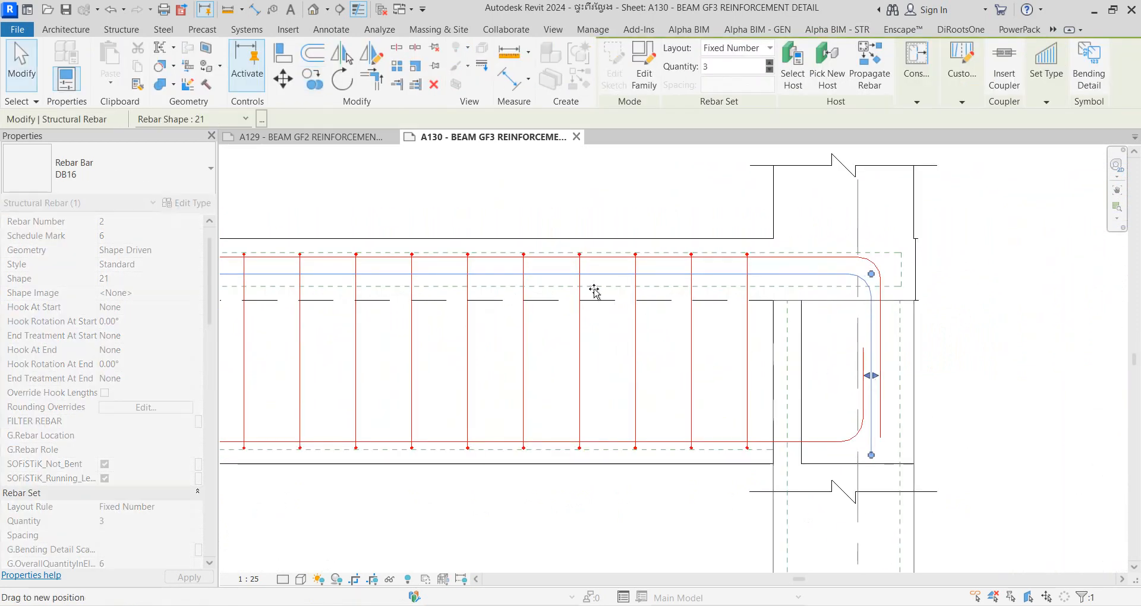
Step: Shift the copied top bar's vertical leg at the grid C column inward, clear of the original bar's leg
scroll(596, 292, "down", 4)
middle_click_drag(268, 284, 825, 294)
middle_click_drag(287, 358, 567, 346)
scroll(458, 305, "up", 4)
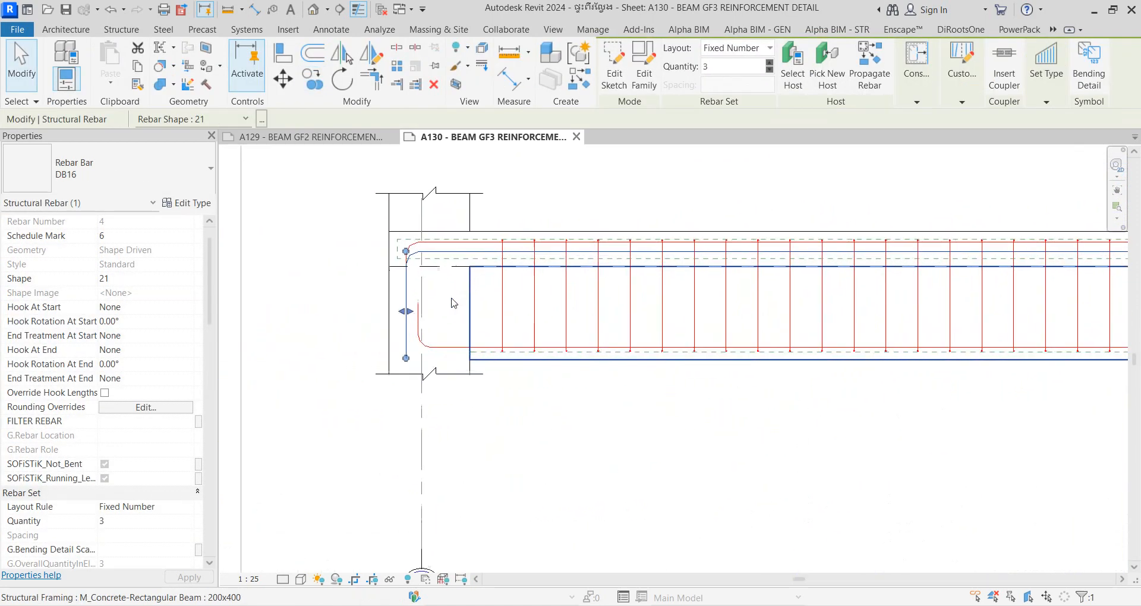
left_click_drag(412, 313, 414, 315)
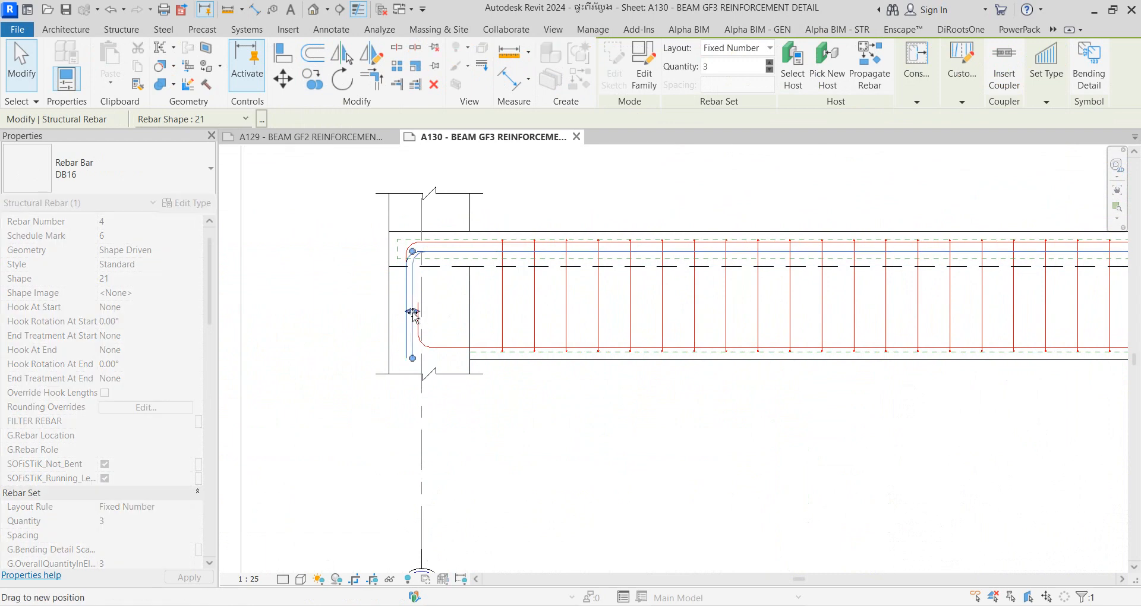
left_click(583, 404)
Step: Copy the bottom DB16 bar set of beam GF3 30 mm upward to create a second bottom layer
middle_click_drag(599, 399, 452, 412)
scroll(697, 333, "up", 2)
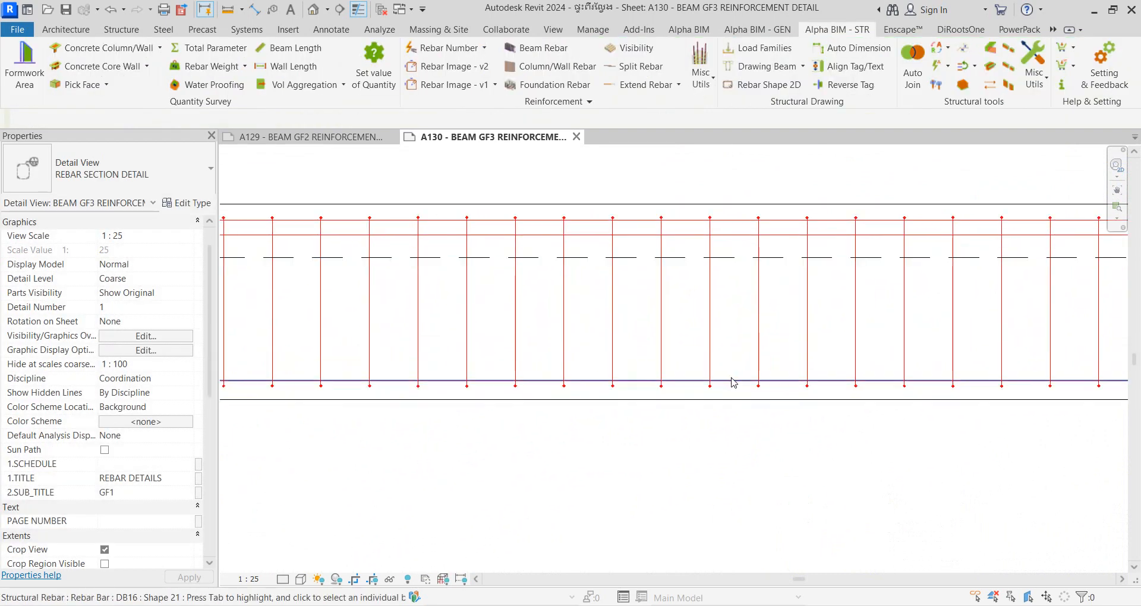
left_click(734, 381)
key("c")
key("o")
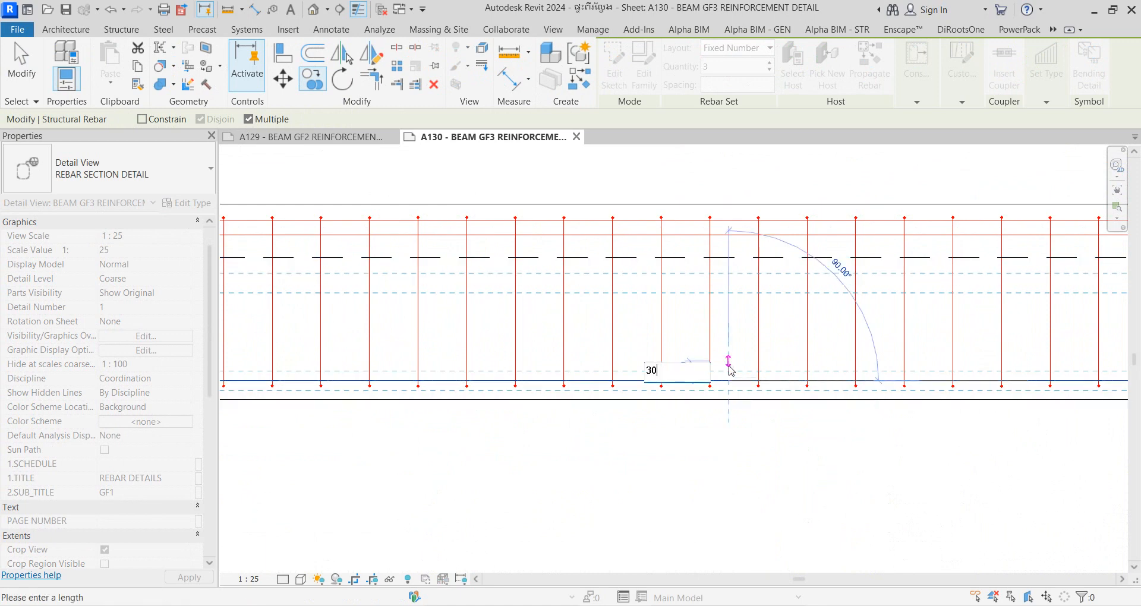
key("Return")
key("Escape")
key("Escape")
Step: Examine the doubled top and bottom bars along beam GF3 from the grid C column to grid B
scroll(848, 400, "down", 3)
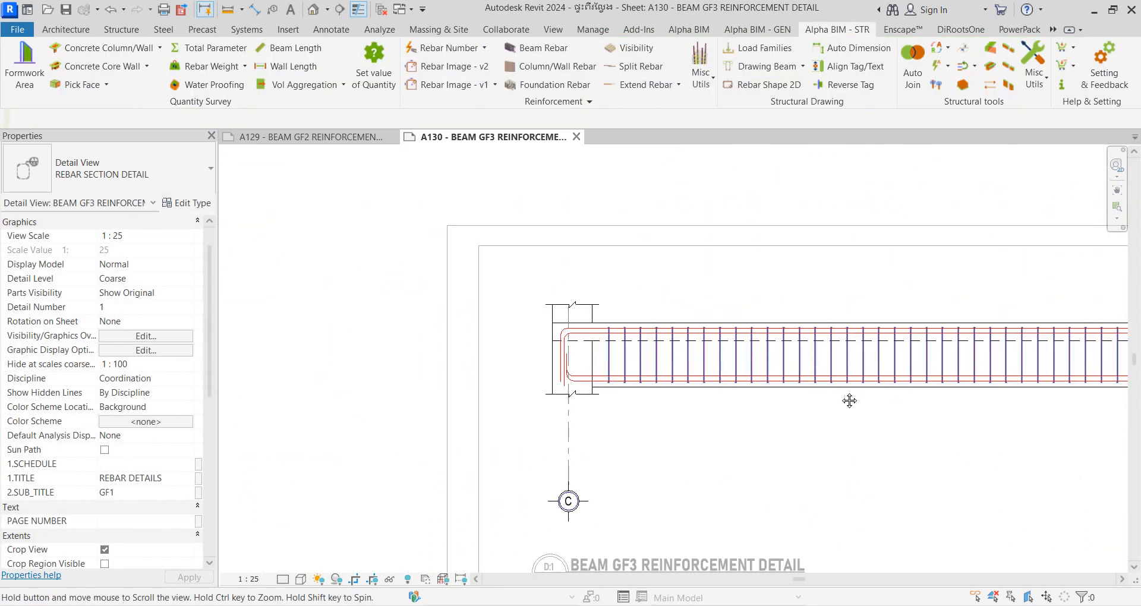
scroll(810, 273, "up", 3)
scroll(650, 363, "down", 3)
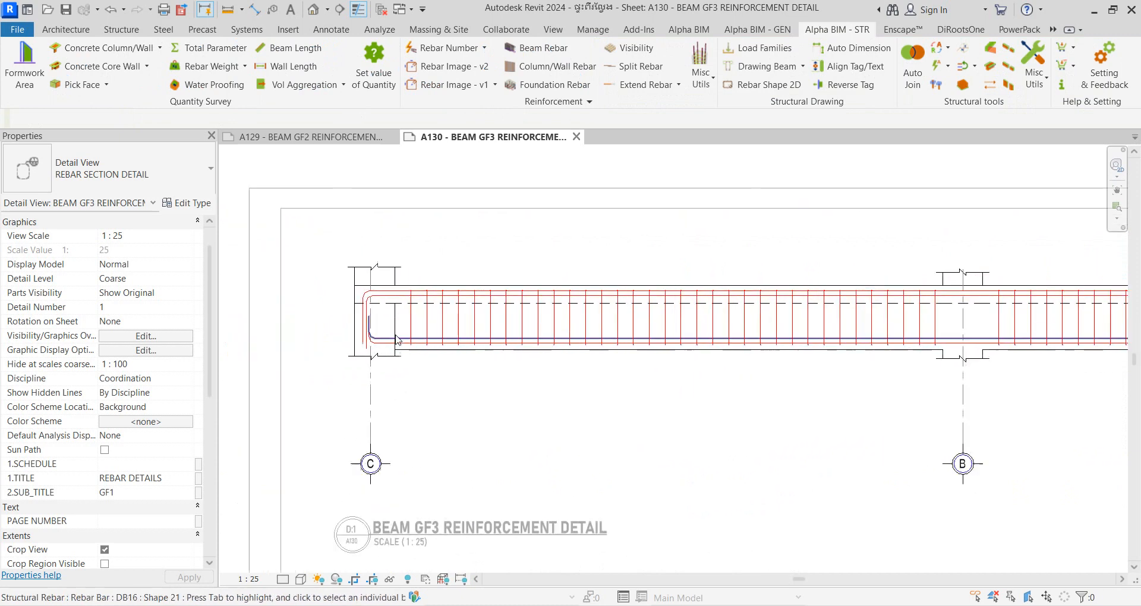
scroll(569, 274, "up", 4)
middle_click_drag(553, 270, 489, 268)
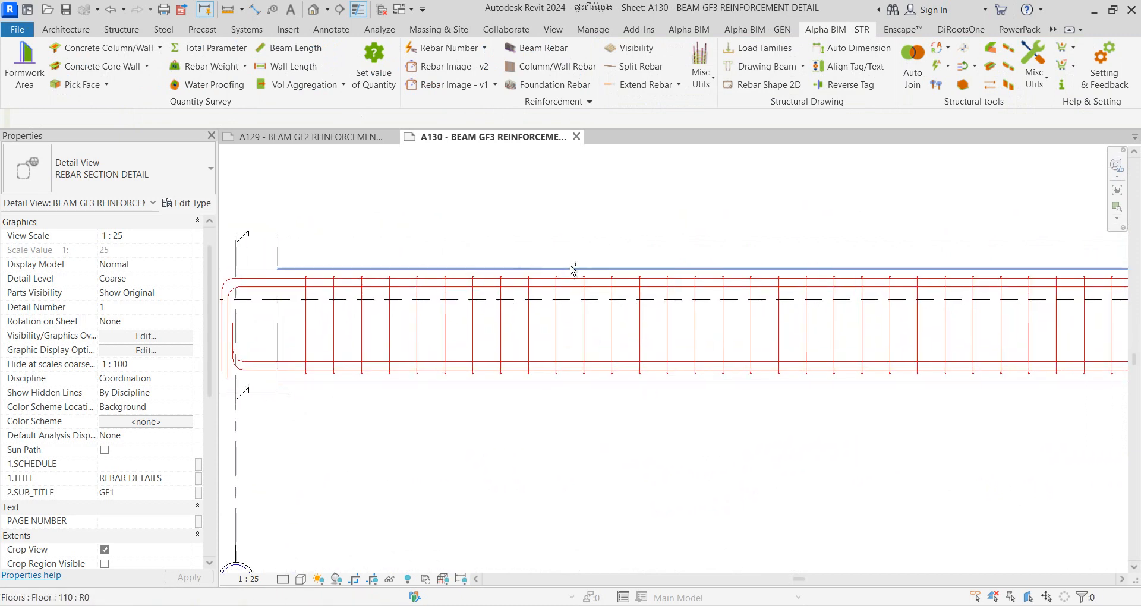
scroll(666, 315, "down", 1)
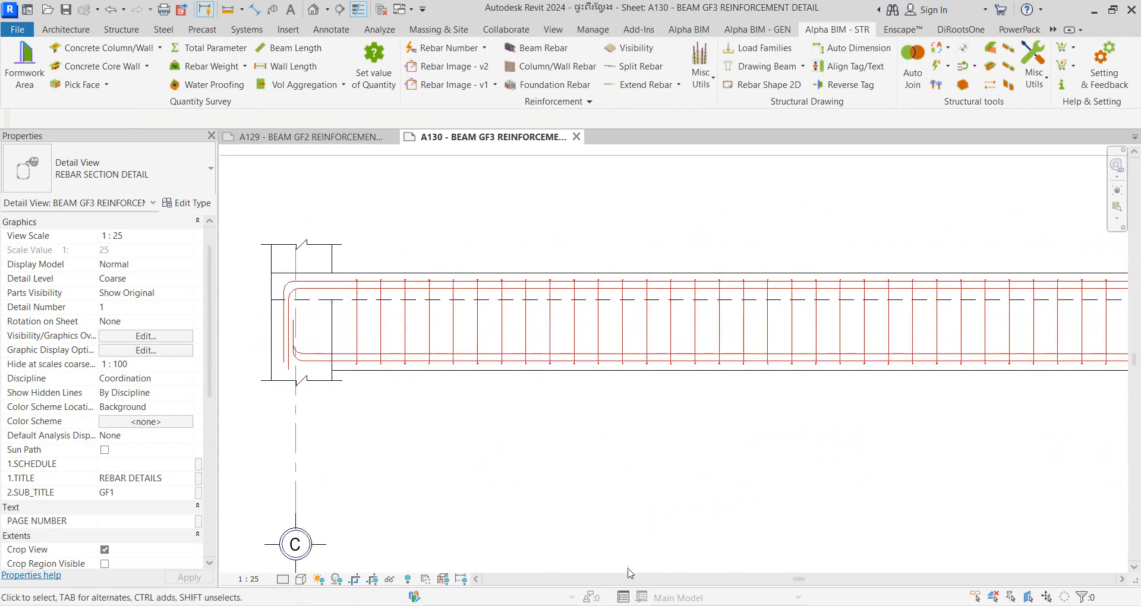
middle_click_drag(910, 297, 567, 283)
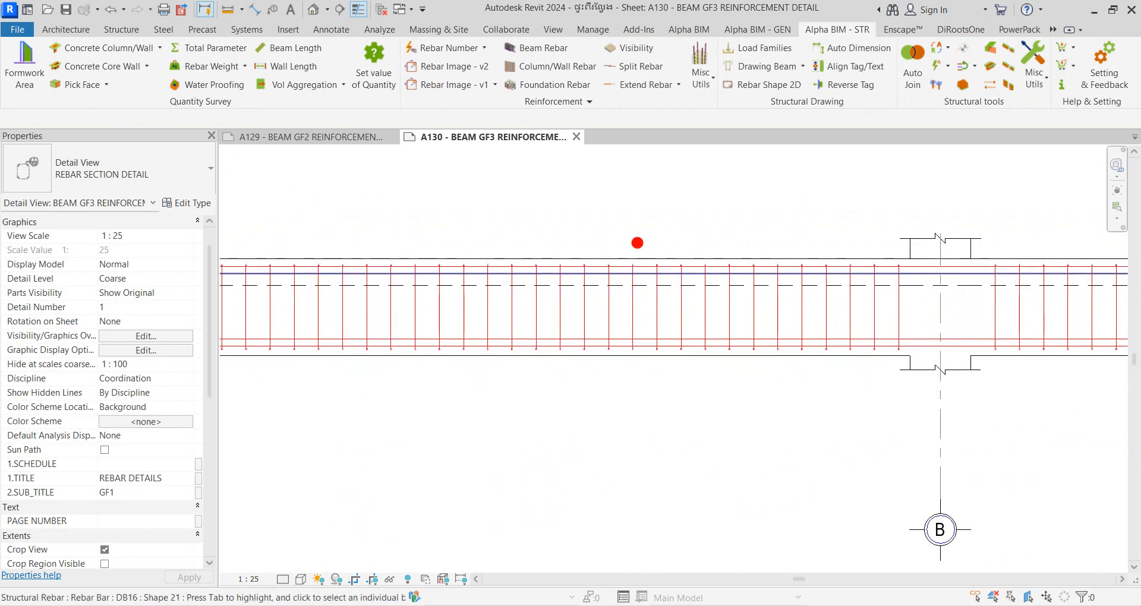
middle_click_drag(576, 171, 780, 148)
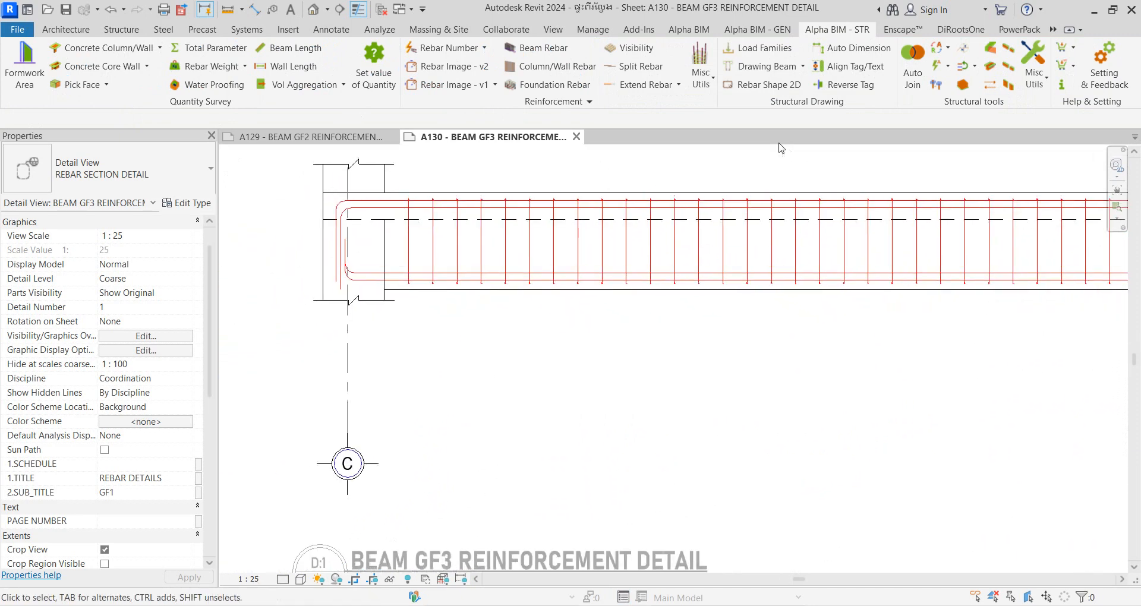
scroll(594, 187, "down", 1)
right_click(586, 189)
left_click(613, 199)
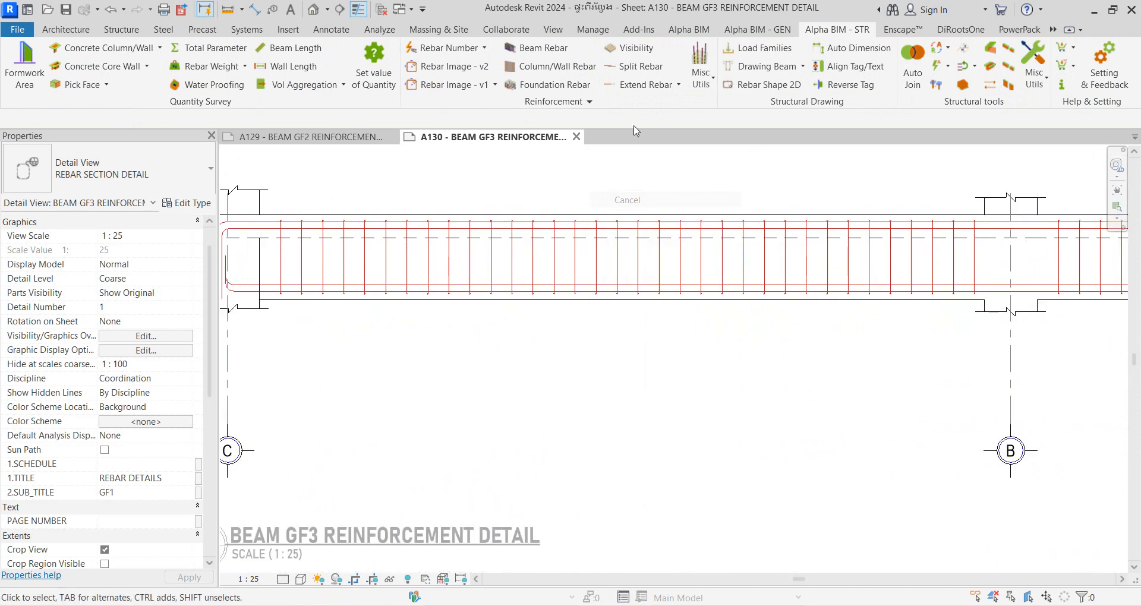
Step: Split the second-layer top bar within the span between grids C and B, using an overlap length of 0
left_click(639, 66)
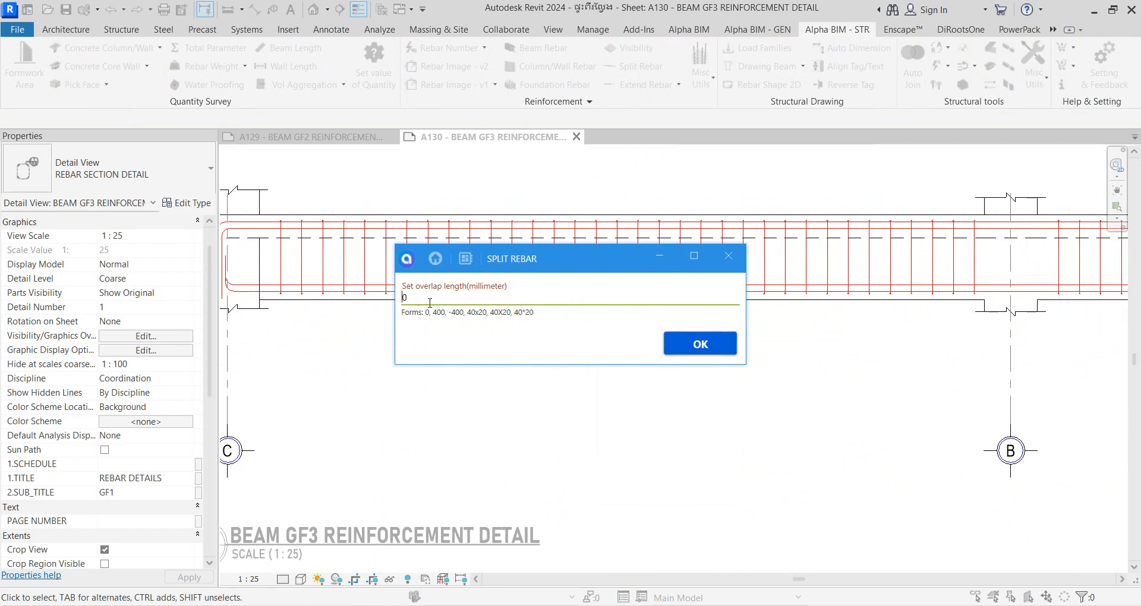
left_click(689, 350)
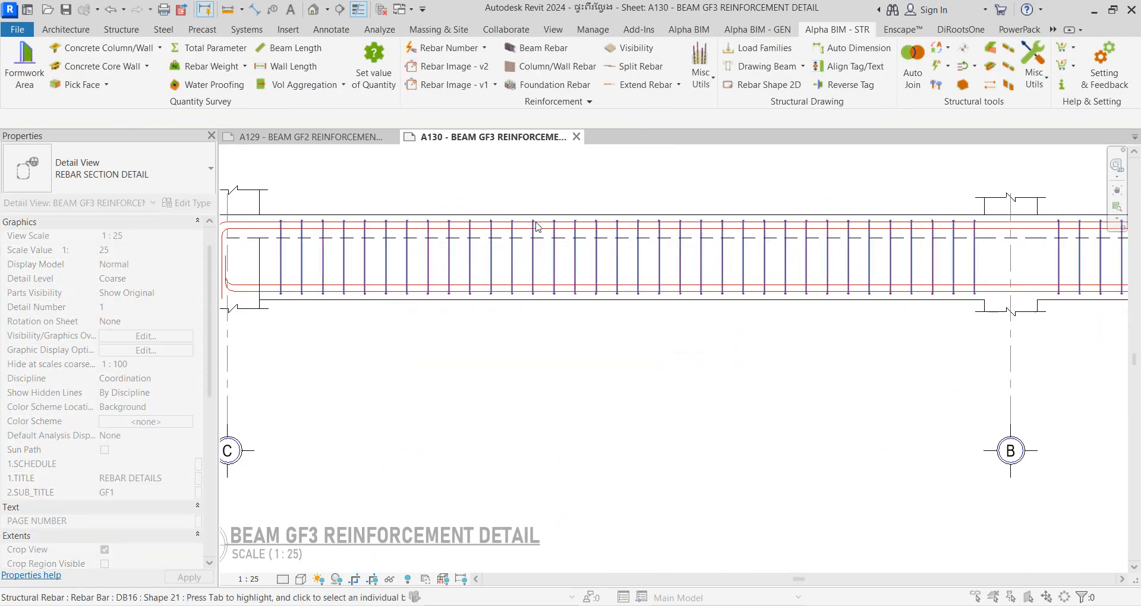
scroll(634, 237, "up", 3)
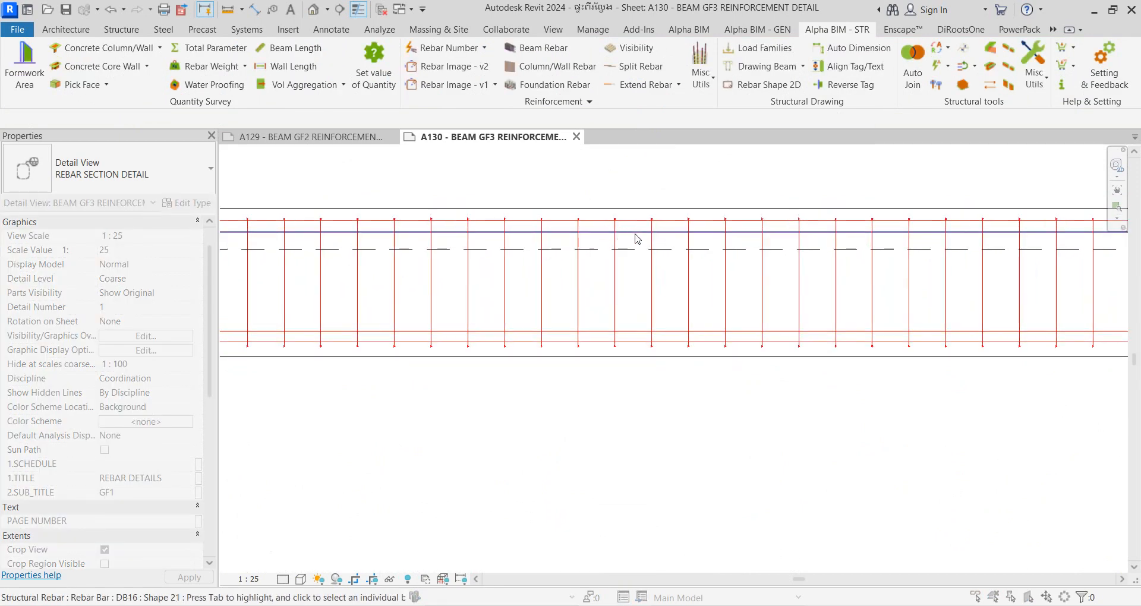
left_click(557, 214)
scroll(525, 317, "down", 4)
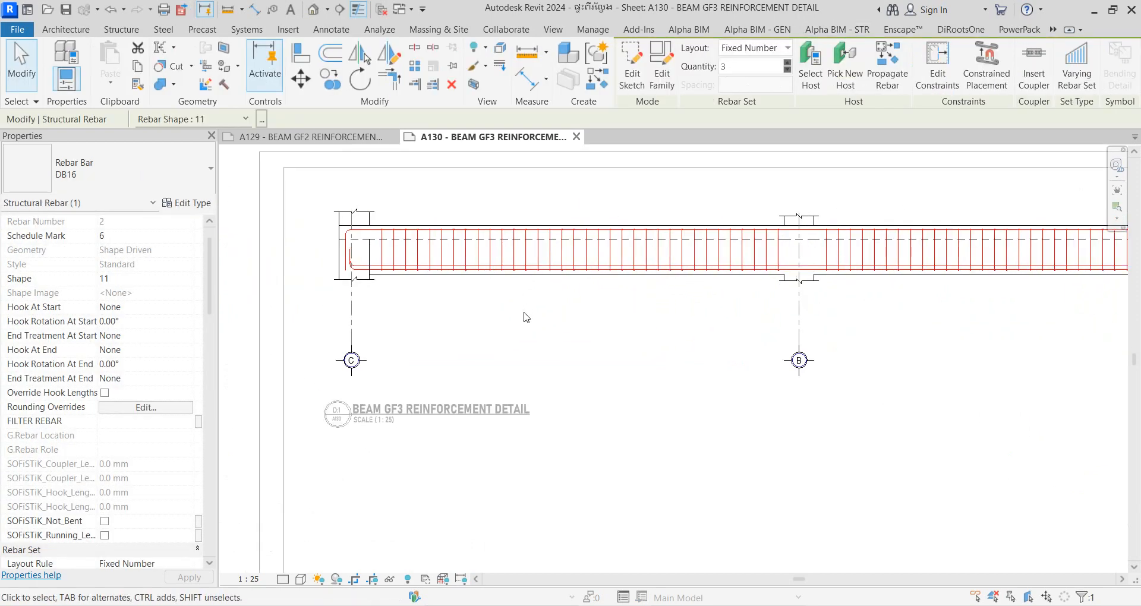
Step: Turn on the visibility of the REBAR GF3 filter in the detail view's graphic overrides
scroll(580, 331, "up", 3)
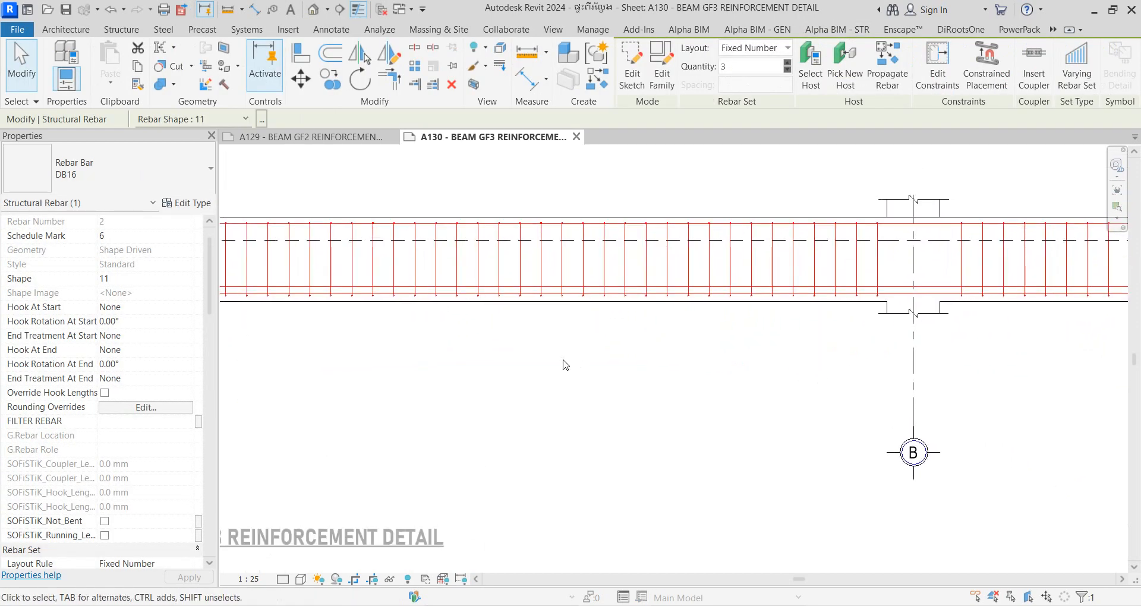
scroll(565, 365, "down", 1)
key("g")
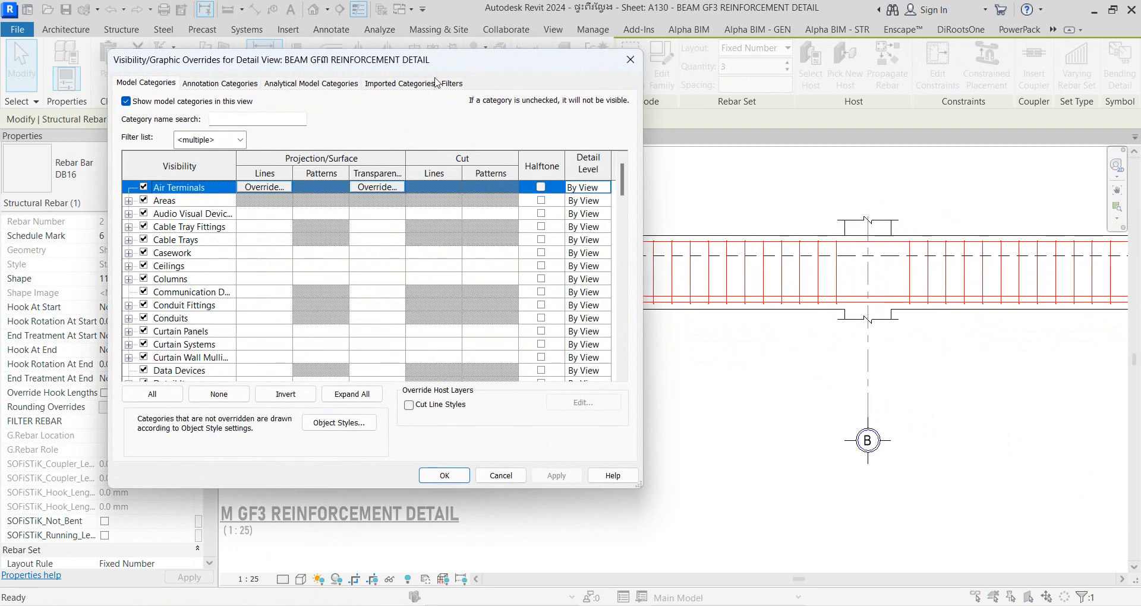
left_click(453, 83)
left_click(293, 166)
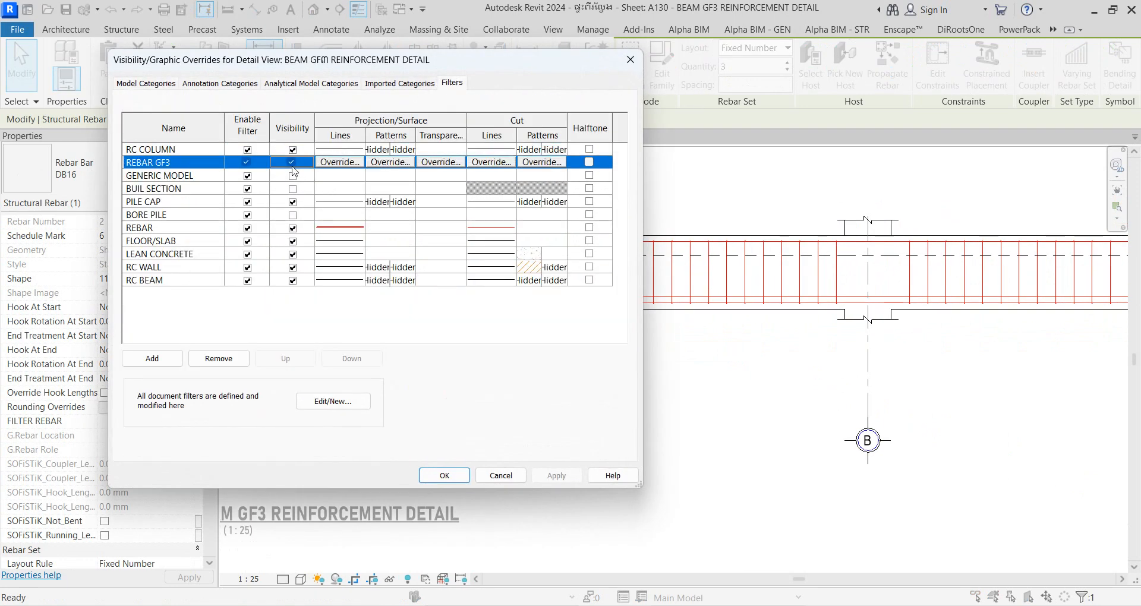
left_click(501, 476)
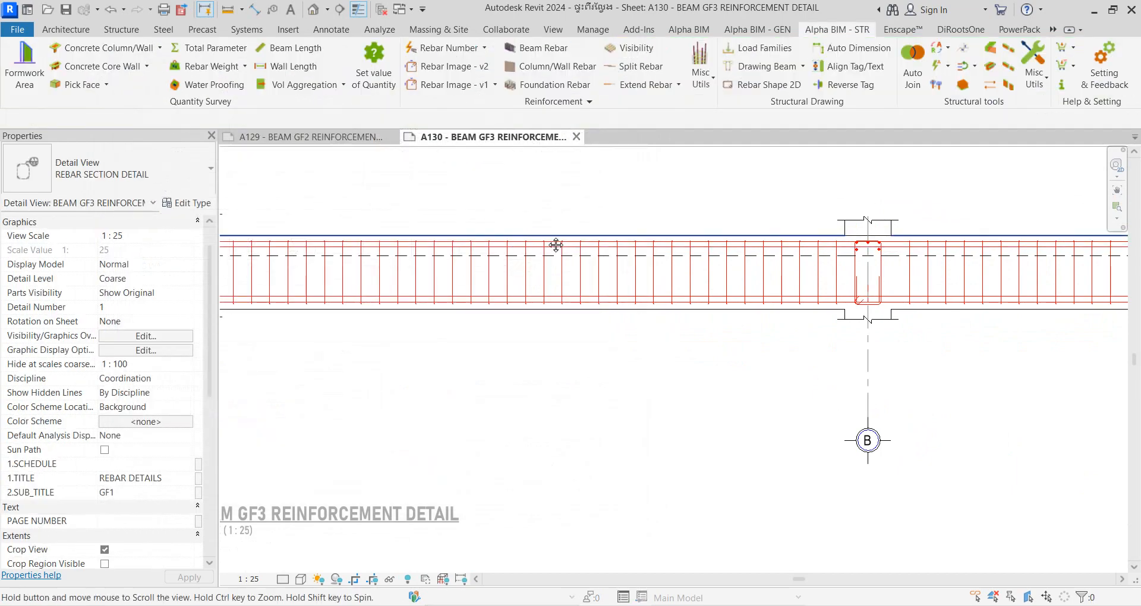
Step: Check the second-layer top bar's split point in span C-B and its continuation toward grid A
scroll(686, 271, "up", 2)
left_click(668, 247)
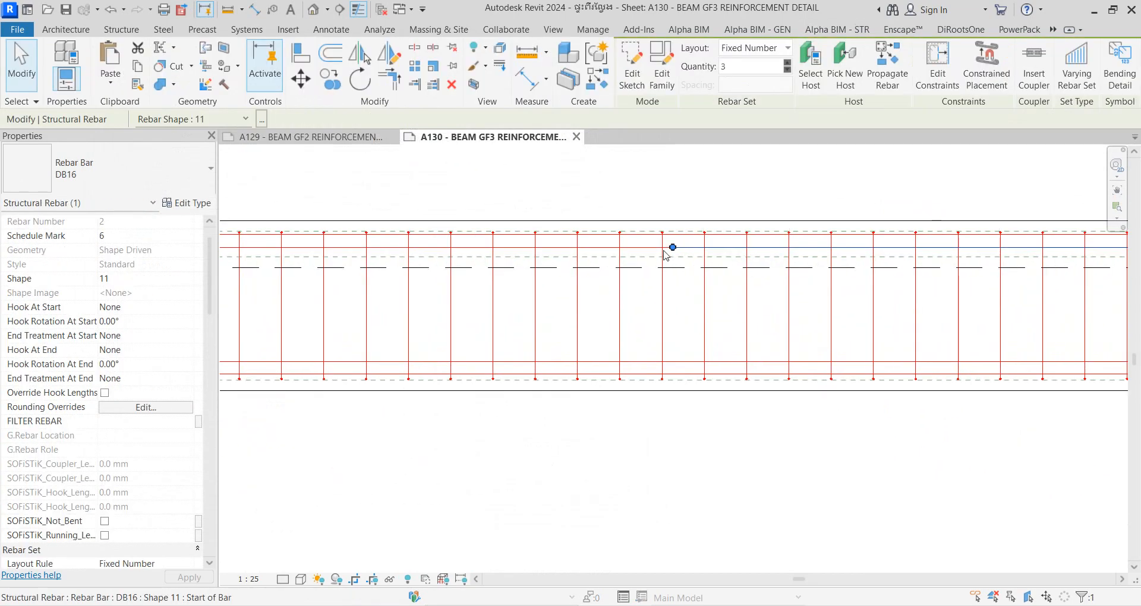
scroll(849, 408, "down", 1)
middle_click_drag(849, 408, 364, 413)
scroll(364, 413, "down", 1)
left_click(796, 454)
middle_click_drag(820, 433, 588, 436)
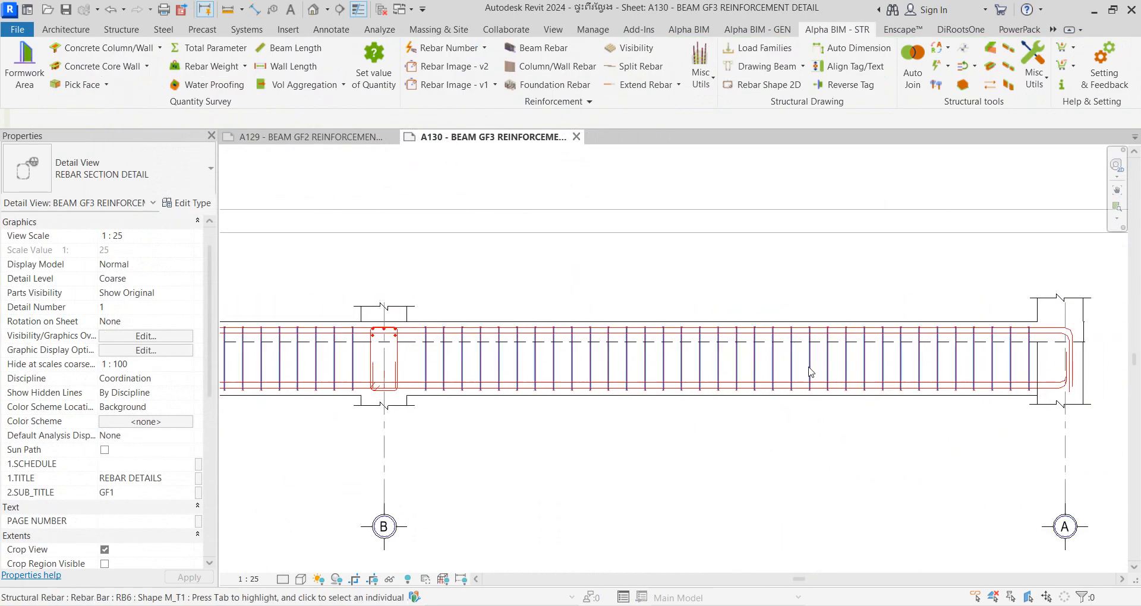
Step: Split the second-layer top bar again within the span between grids B and A
scroll(812, 372, "up", 1)
middle_click_drag(862, 345, 810, 293)
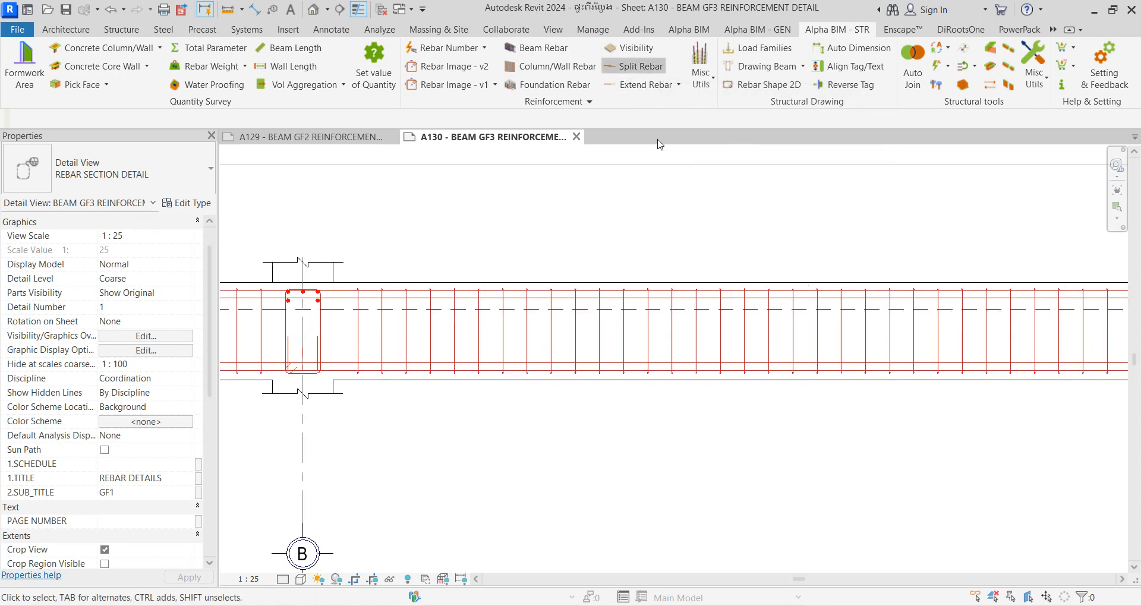
left_click(635, 66)
left_click(708, 344)
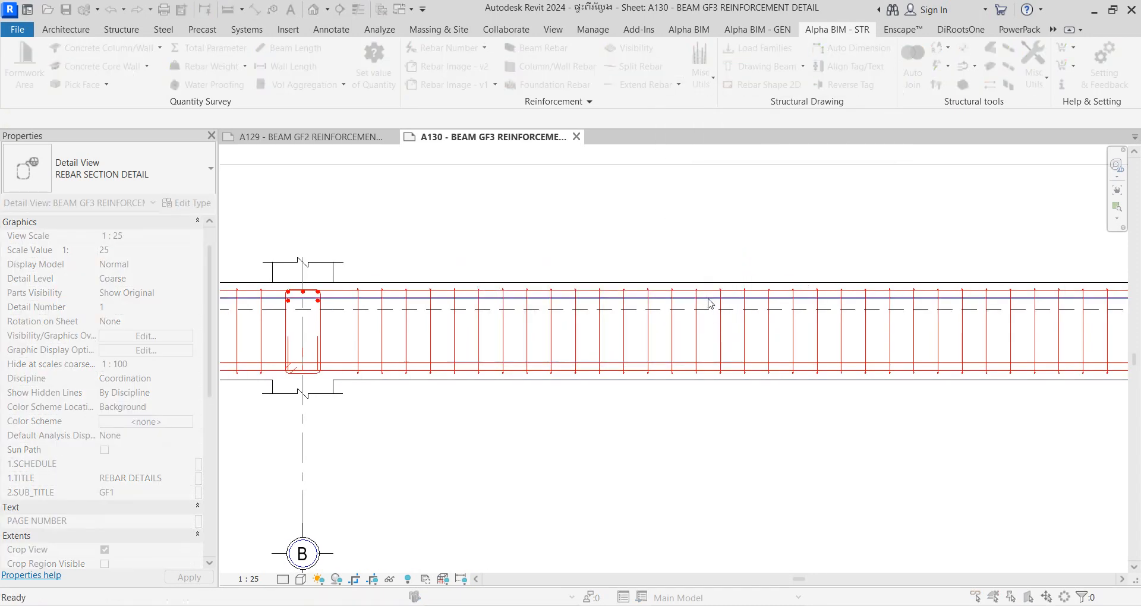
left_click(710, 216)
right_click(716, 208)
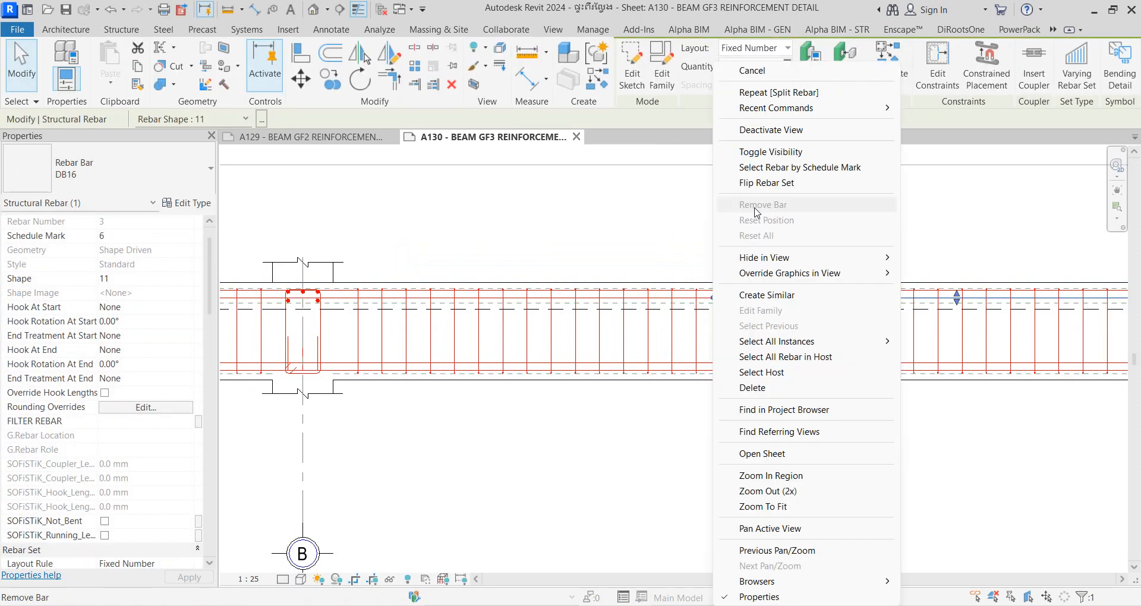
left_click(752, 70)
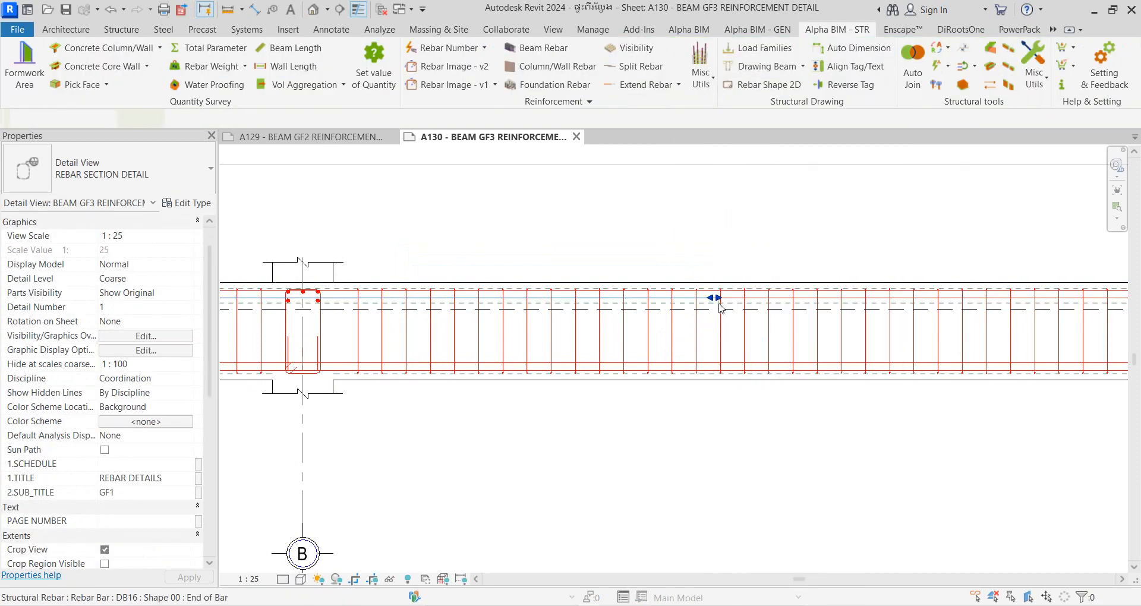
Step: Pull back both ends of the second-layer top bar over grid B to leave gaps in the adjoining spans
left_click_drag(719, 304, 662, 305)
left_click(734, 456)
middle_click_drag(630, 403, 953, 366)
scroll(953, 365, "down", 1)
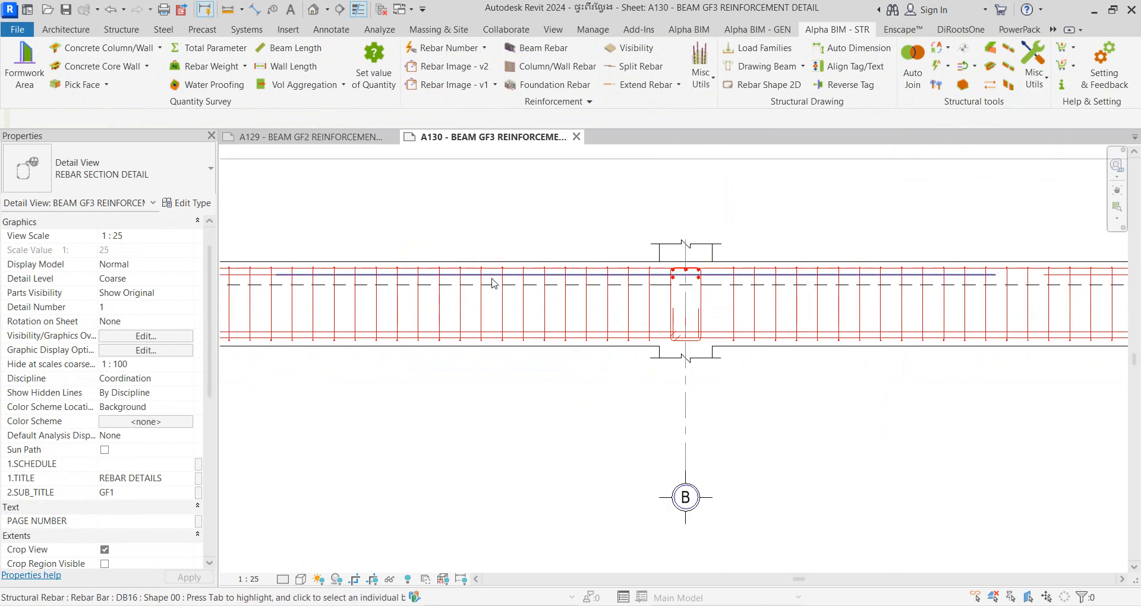
left_click(451, 275)
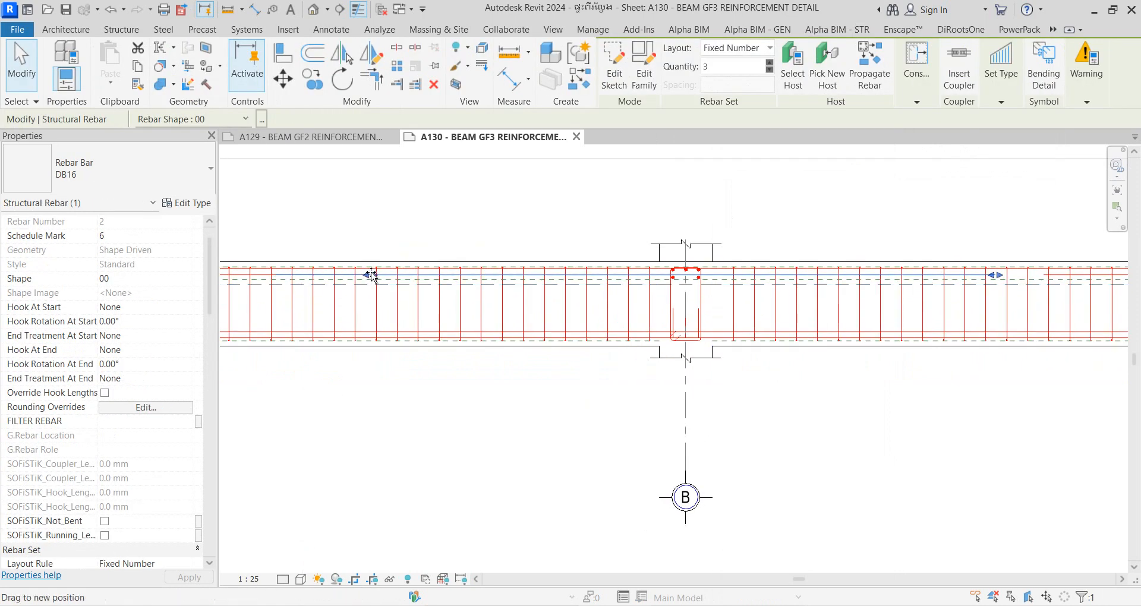
left_click_drag(372, 275, 375, 275)
left_click(420, 352)
scroll(412, 339, "down", 2)
middle_click_drag(410, 340, 509, 340)
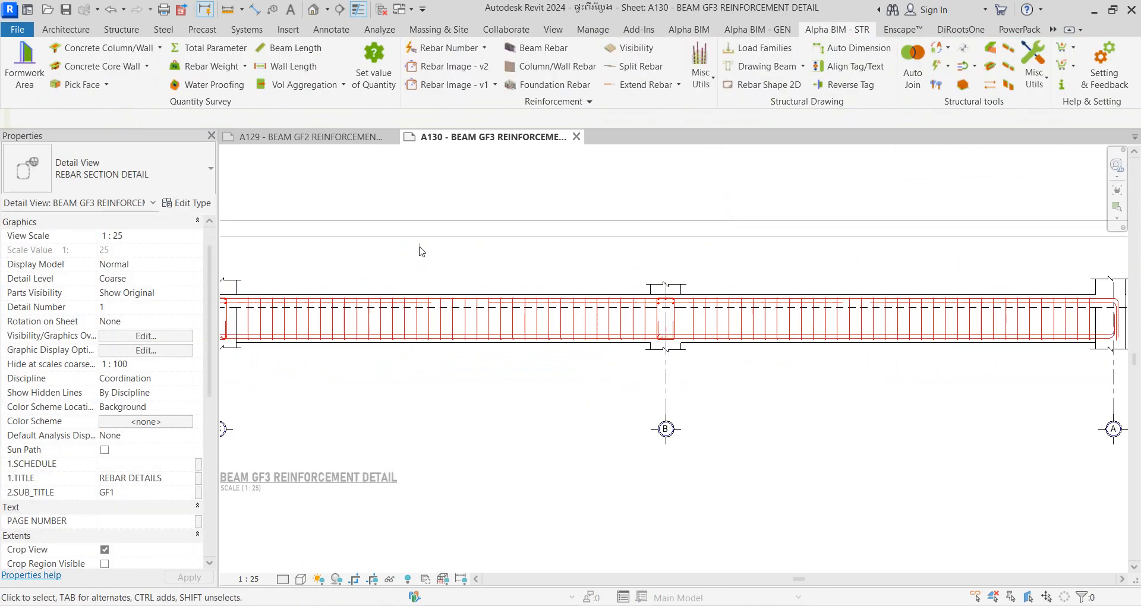
Step: Review the bar layout and dimensions on sheet A129 for beam GF2, and return to sheet A130
left_click(315, 143)
scroll(593, 244, "down", 3)
middle_click_drag(684, 252, 374, 241)
middle_click_drag(448, 212, 669, 231)
scroll(669, 230, "down", 1)
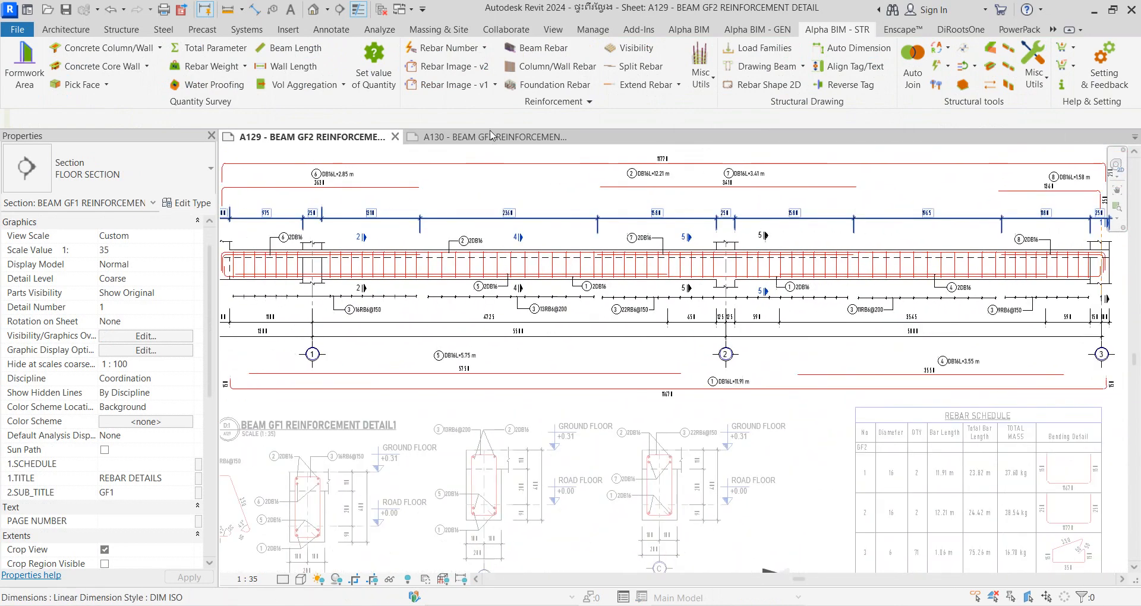
left_click(491, 136)
scroll(481, 257, "up", 5)
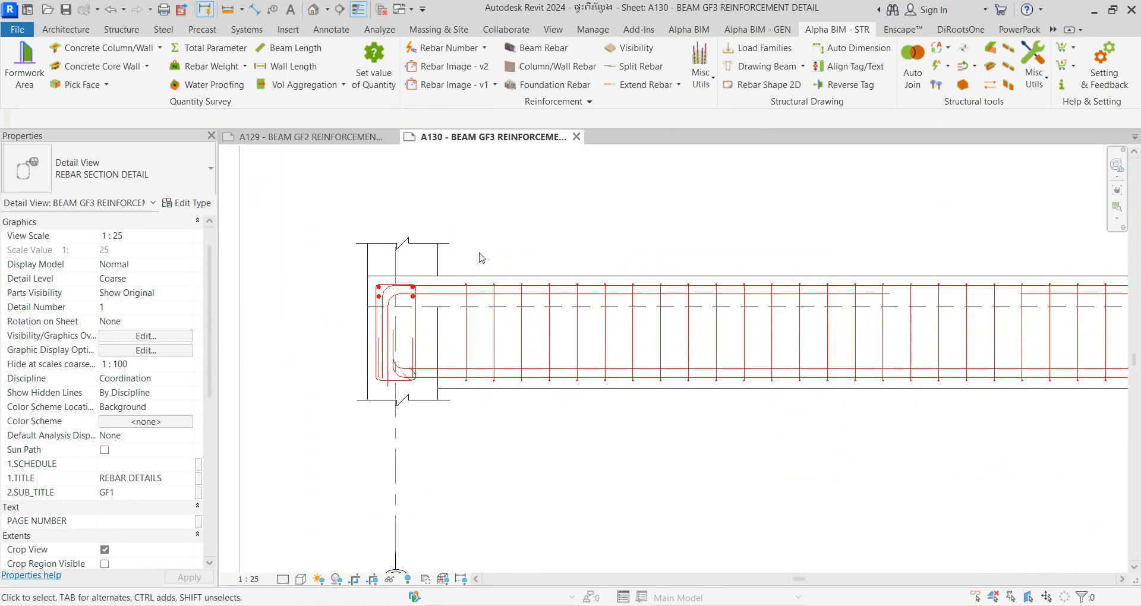
Step: Place an aligned dimension above the beam for the clear span between the column faces at grids C and B
middle_click_drag(481, 258, 423, 245)
key("d")
key("i")
left_click(382, 257)
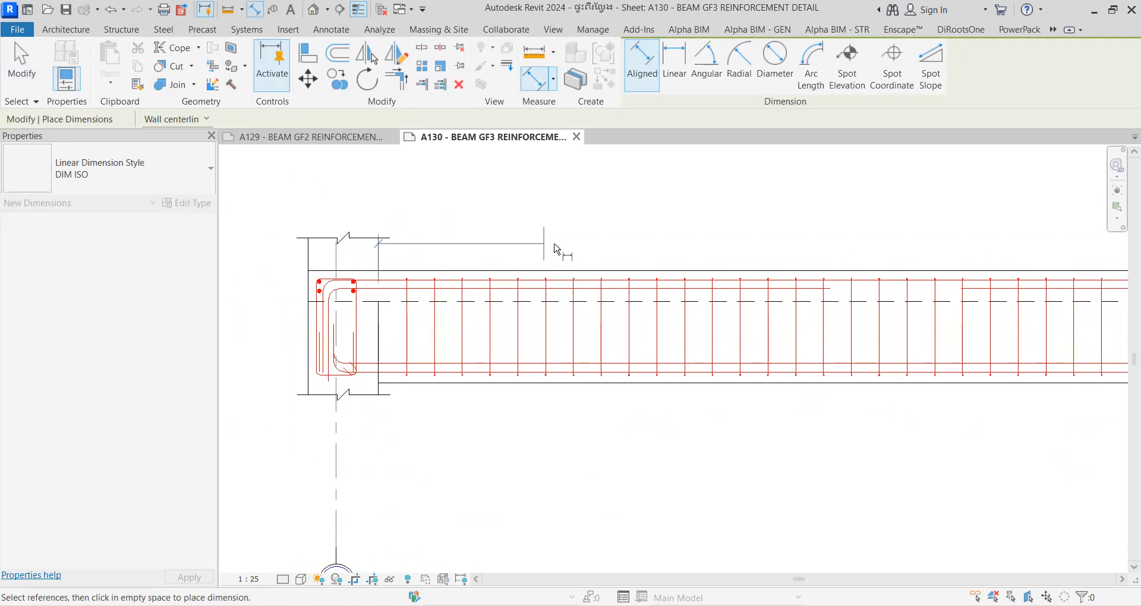
scroll(577, 243, "down", 2)
middle_click_drag(748, 206, 694, 231)
left_click(725, 291)
left_click(565, 260)
Step: Dimension the second-layer top bar's extension from the column face at grid C to its free end
scroll(554, 268, "up", 2)
left_click(343, 284)
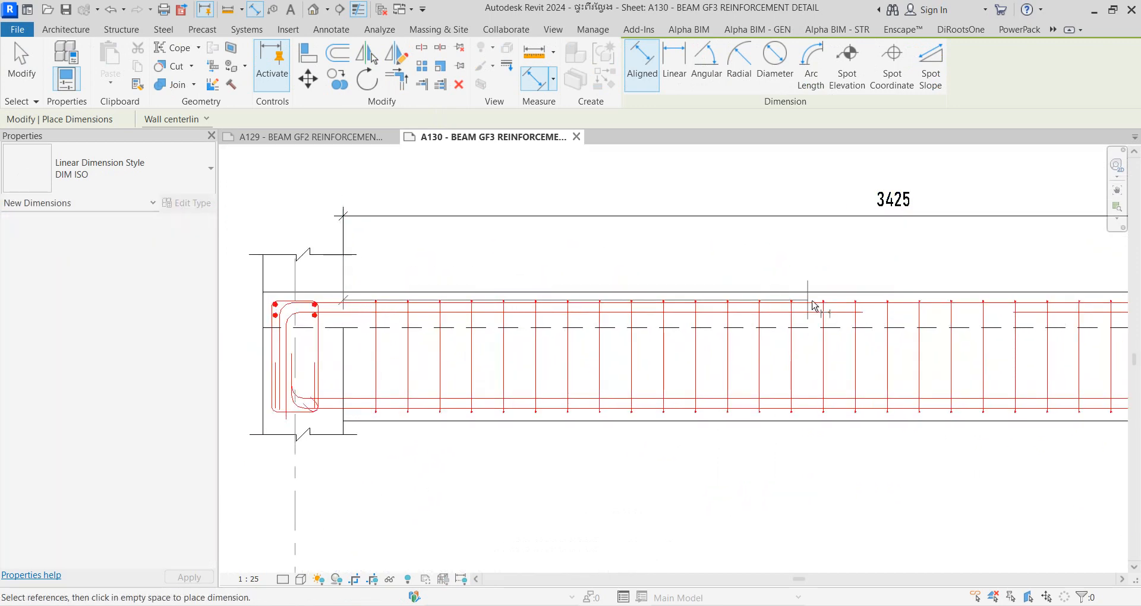
left_click(863, 319)
left_click(718, 259)
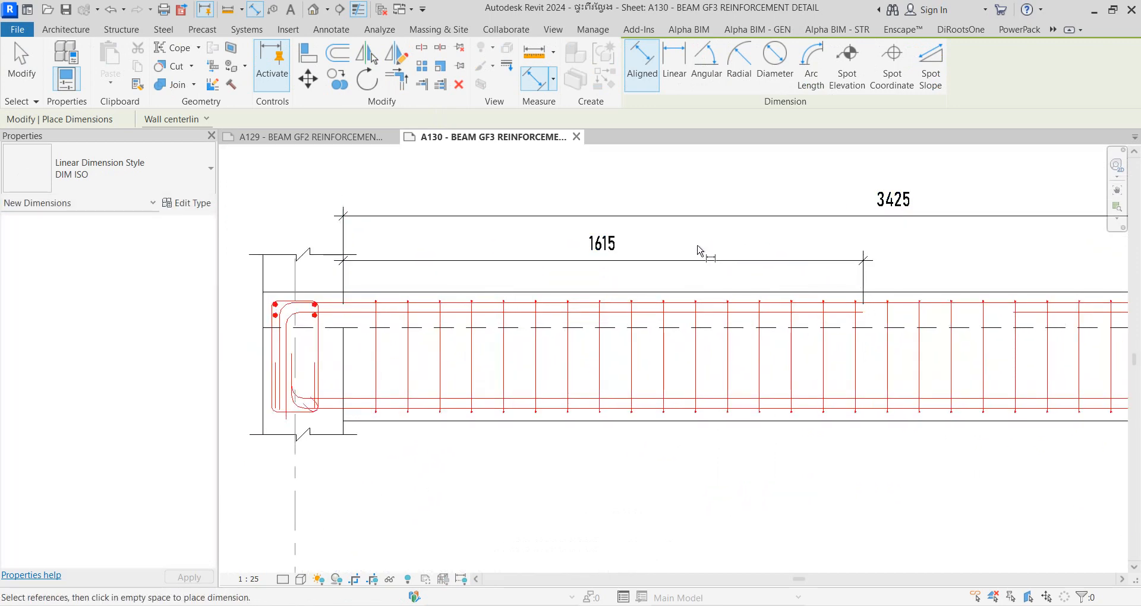
key("Escape")
Step: Set the top bar's extension from grid C's column face using =0.25*3425, rounded to 860 mm
left_click(545, 312)
left_click(602, 254)
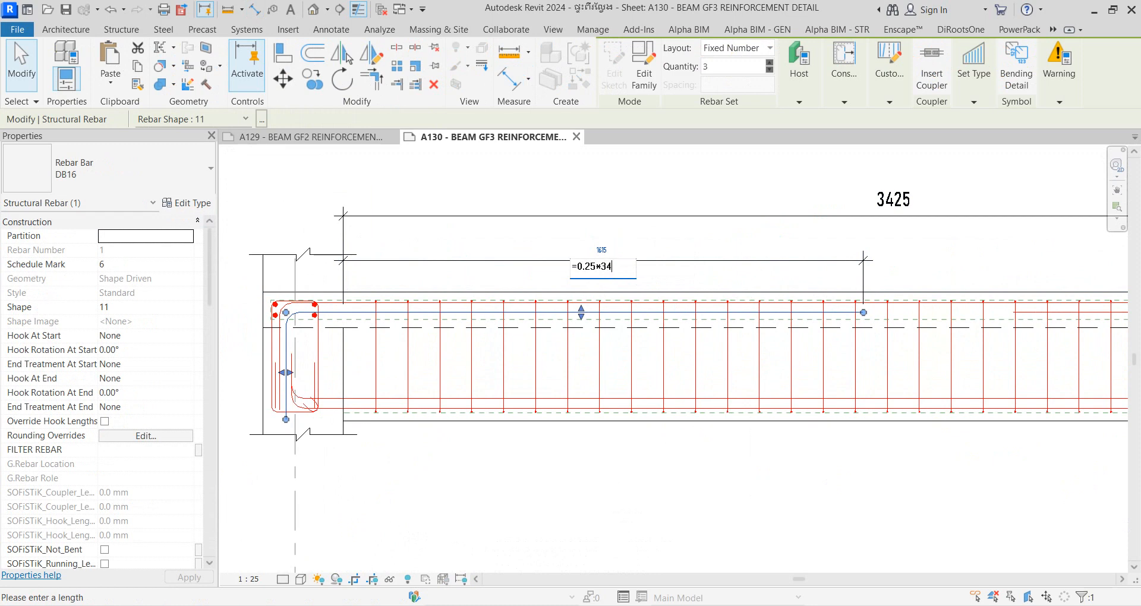
type("=0.25*3425")
key("Return")
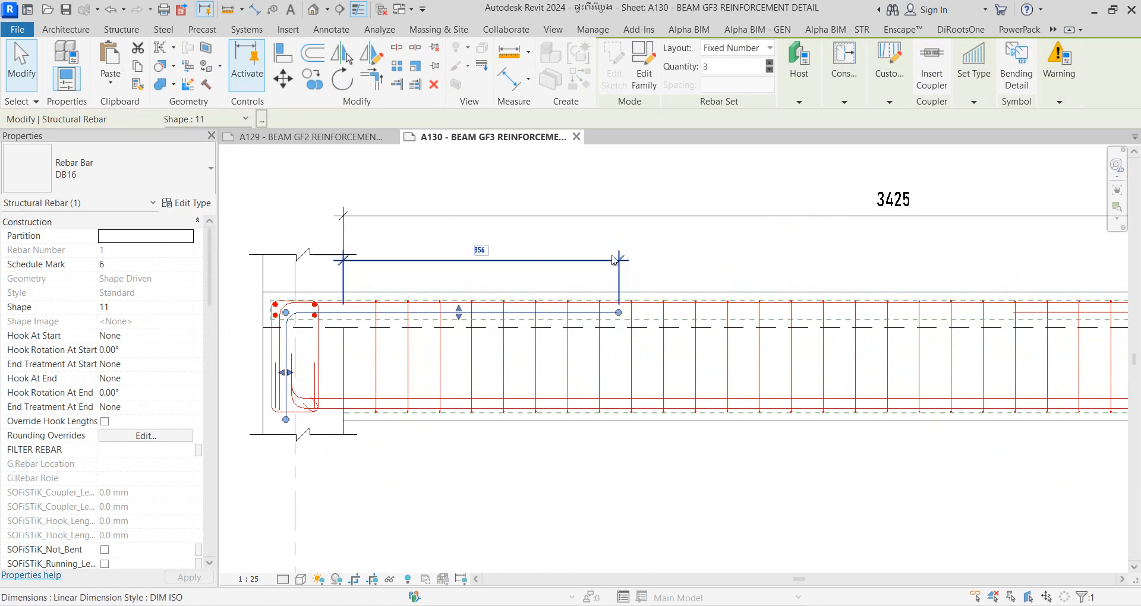
key("Escape")
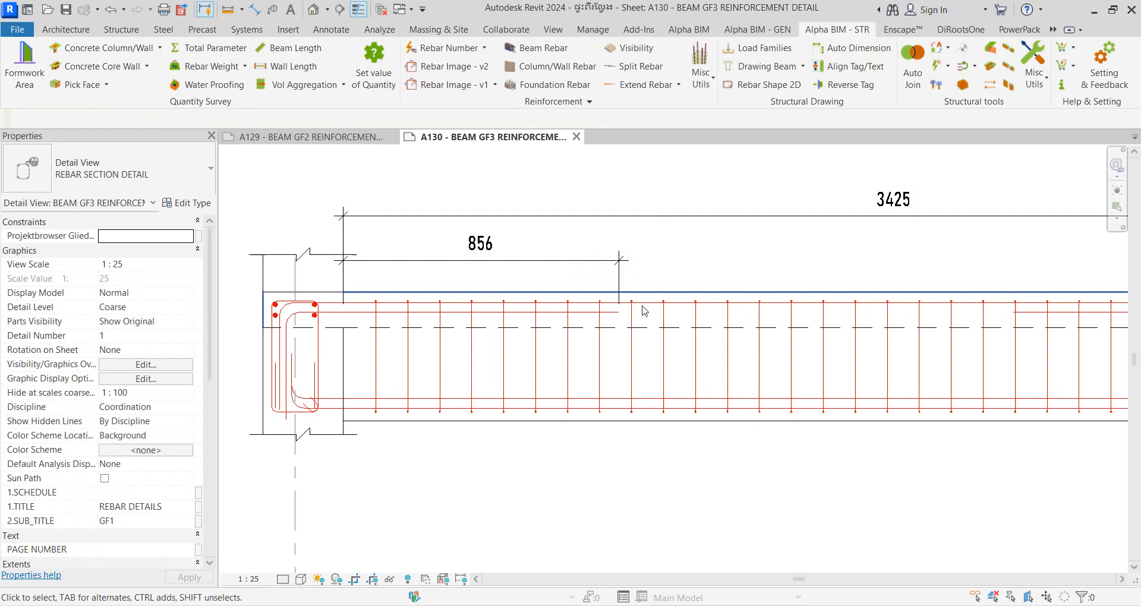
left_click(568, 307)
left_click(486, 256)
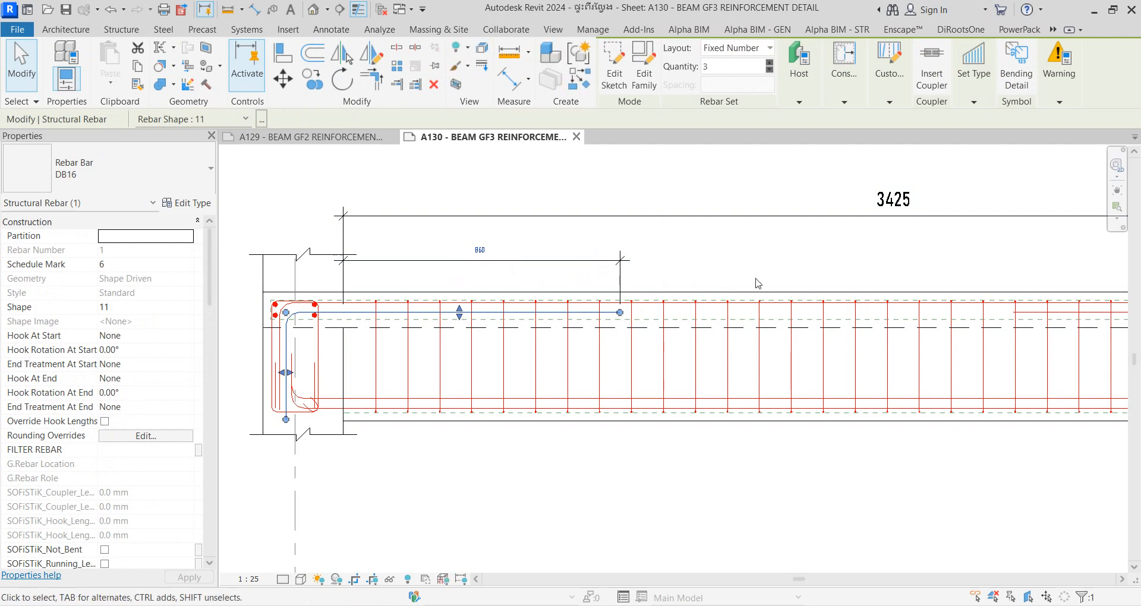
left_click(725, 256)
Step: Extend the bar-extension dimension chain with the remaining second-layer top bar ends and the inner column face at grid A
scroll(725, 256, "down", 6)
middle_click_drag(723, 259, 374, 285)
scroll(623, 248, "up", 2)
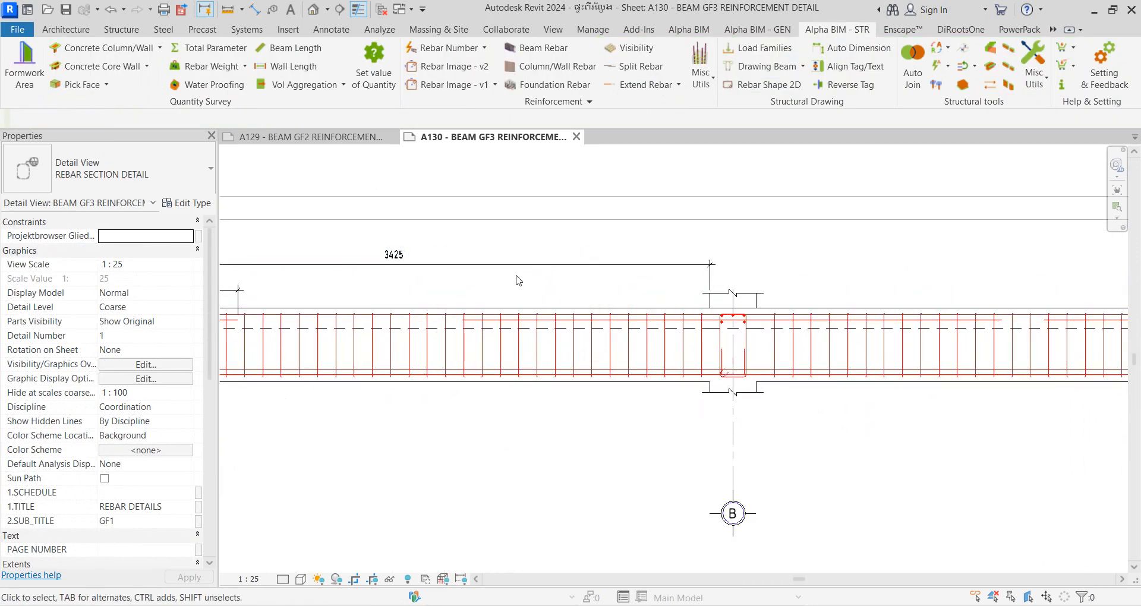
left_click(239, 298)
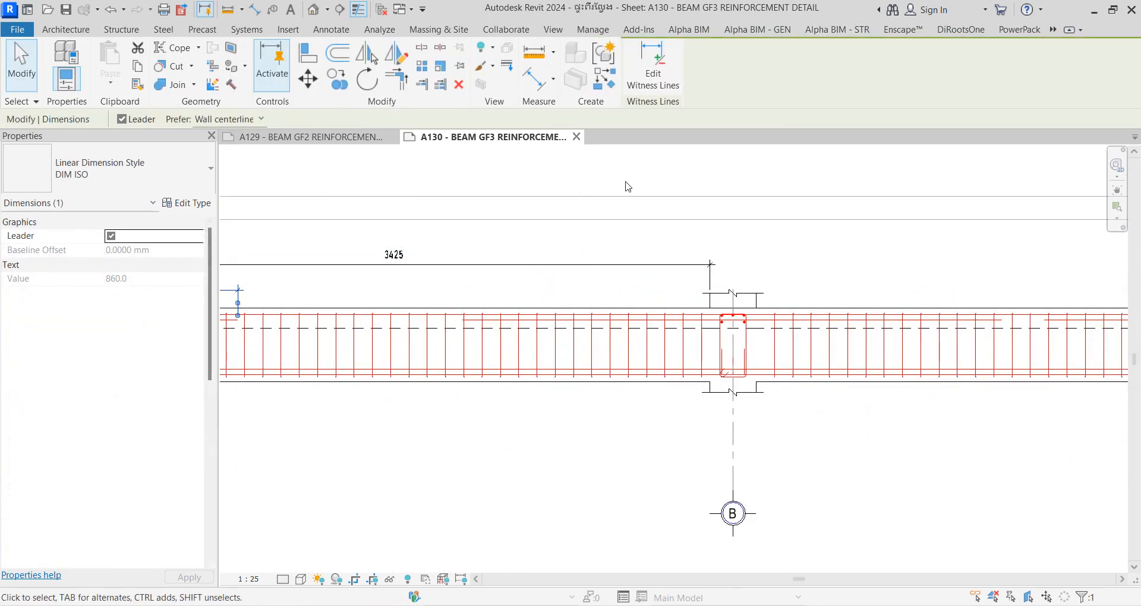
left_click(653, 84)
scroll(453, 349, "up", 6)
left_click(457, 294)
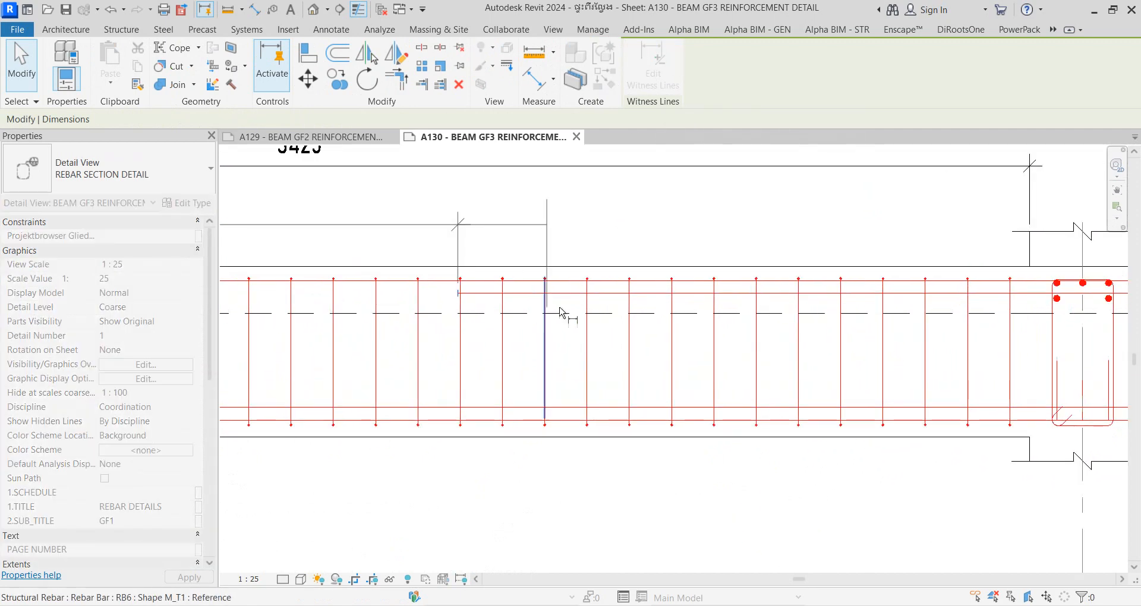
scroll(630, 308, "down", 5)
middle_click_drag(728, 310, 305, 341)
scroll(710, 335, "up", 2)
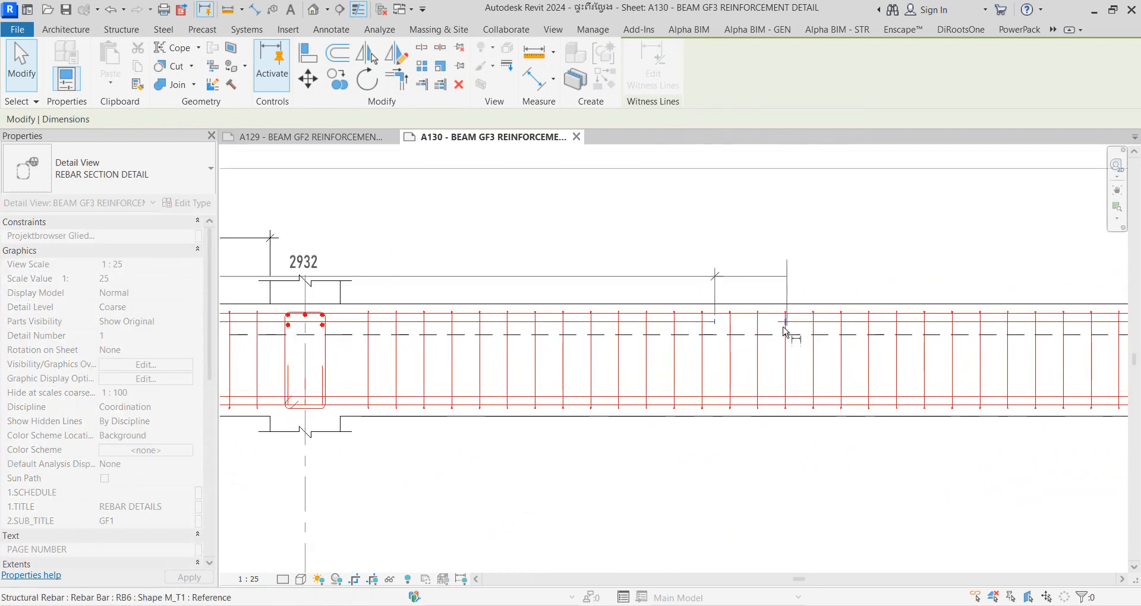
middle_click_drag(816, 333, 479, 350)
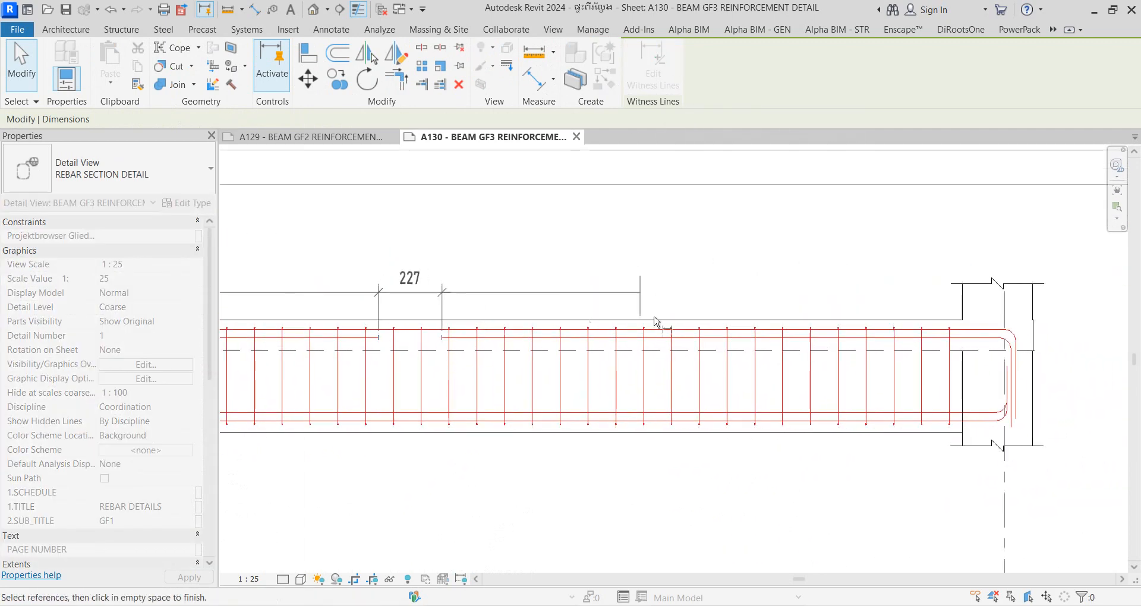
left_click(963, 309)
left_click(666, 233)
Step: Add both column faces at grid B to the bar-extension dimension chain
scroll(615, 247, "down", 1)
middle_click_drag(615, 247, 981, 259)
scroll(425, 273, "down", 3)
middle_click_drag(425, 273, 806, 278)
scroll(498, 488, "up", 2)
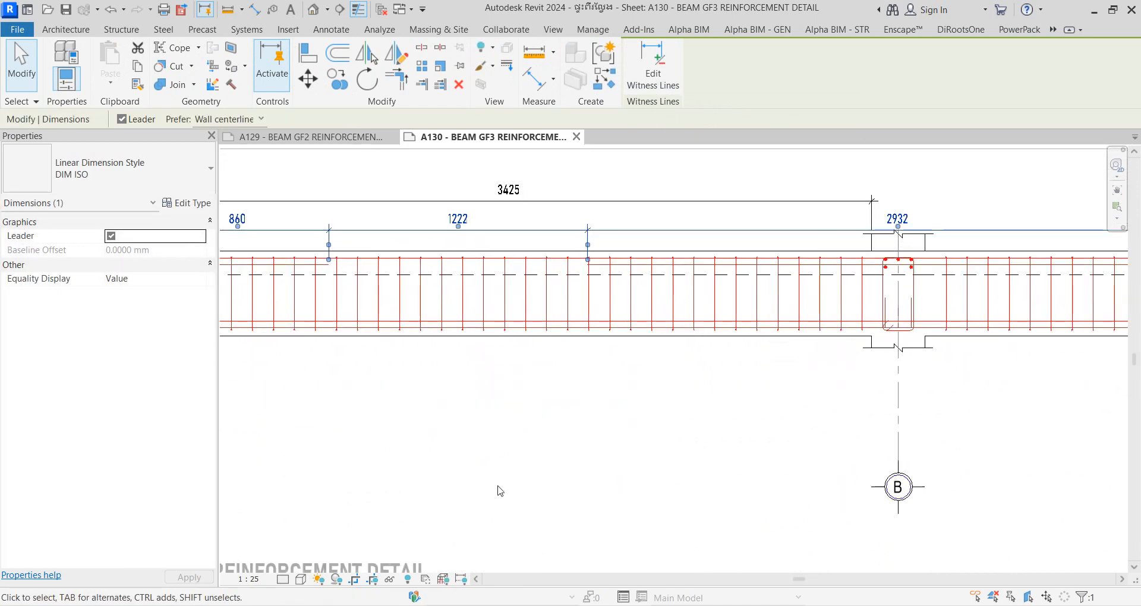
left_click(500, 491)
scroll(588, 281, "up", 2)
left_click(608, 262)
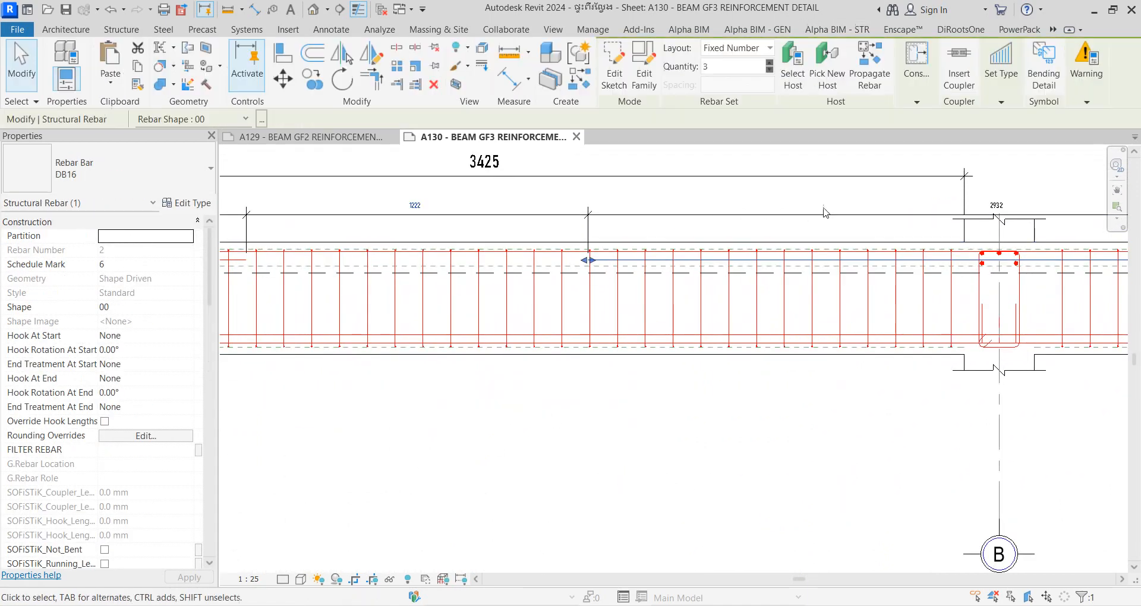
scroll(824, 213, "down", 1)
left_click(836, 423)
left_click(892, 181)
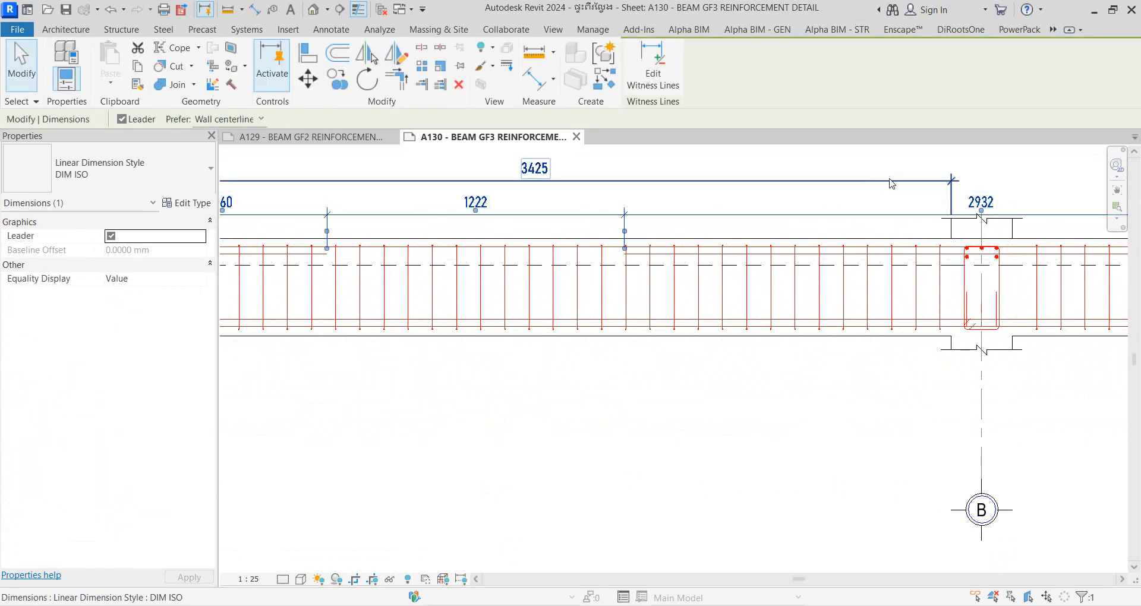
key("Escape")
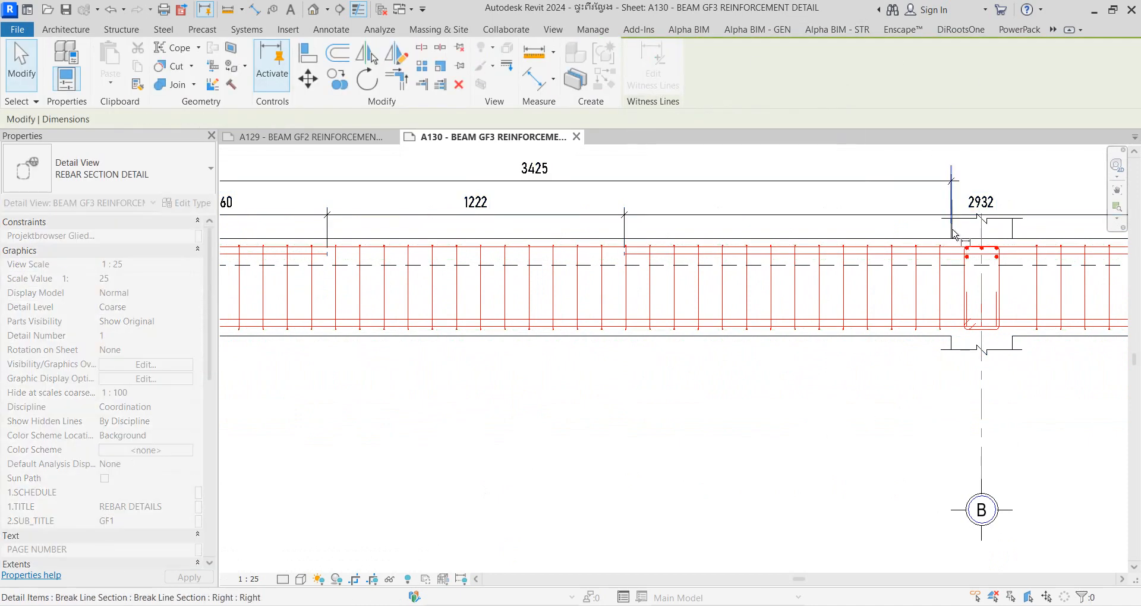
left_click(953, 234)
left_click(1030, 202)
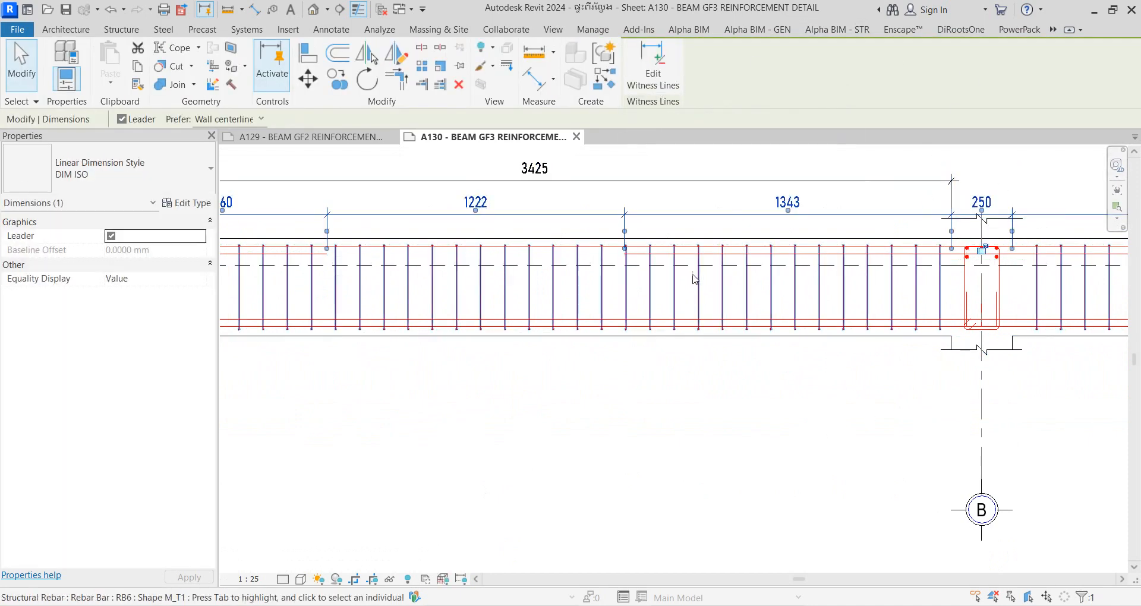
Step: Set the grid B top bar's extension into span C-B to 1030 mm from the column face
left_click(657, 255)
left_click(788, 208)
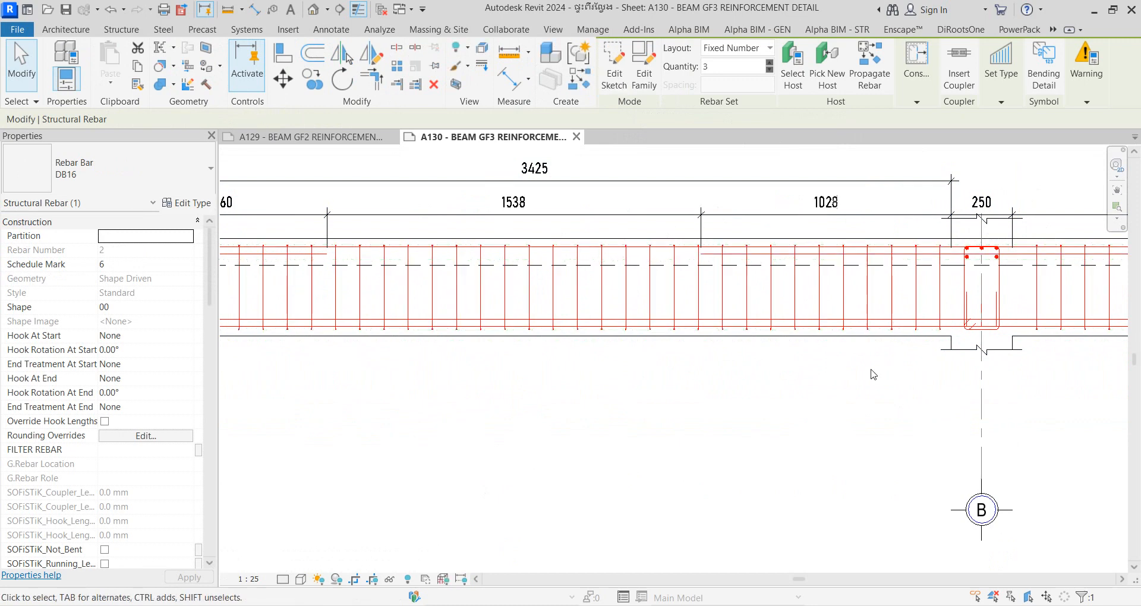
key("Escape")
scroll(829, 209, "up", 1)
left_click(837, 207)
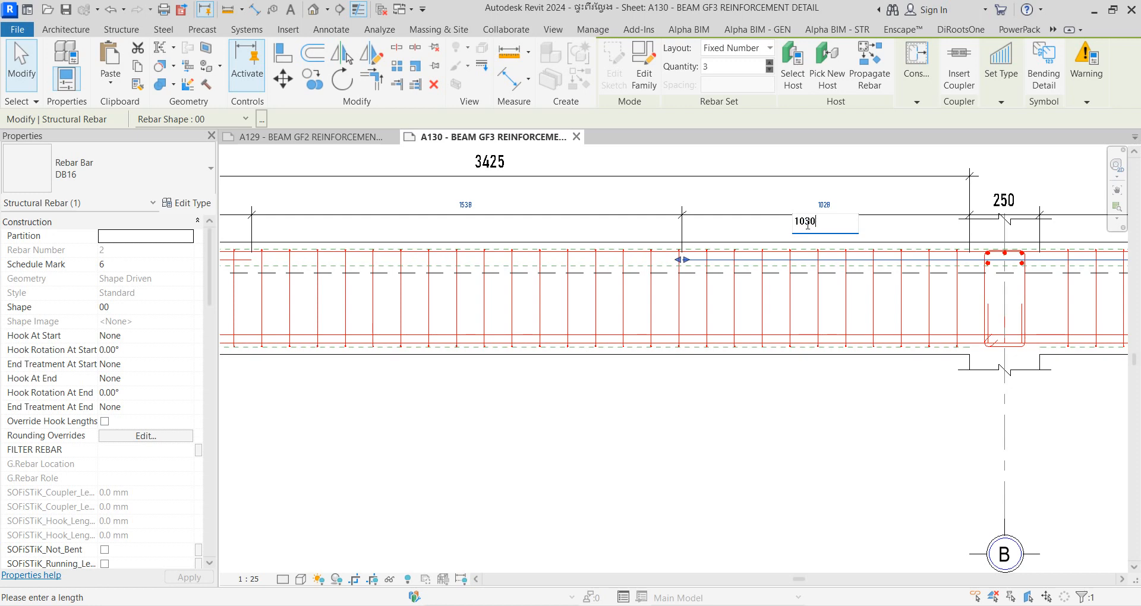
left_click(852, 398)
Step: Set the same support bar's extension into span B-A to 1030 mm from grid B's column face
scroll(951, 396, "down", 3)
middle_click_drag(956, 391, 669, 379)
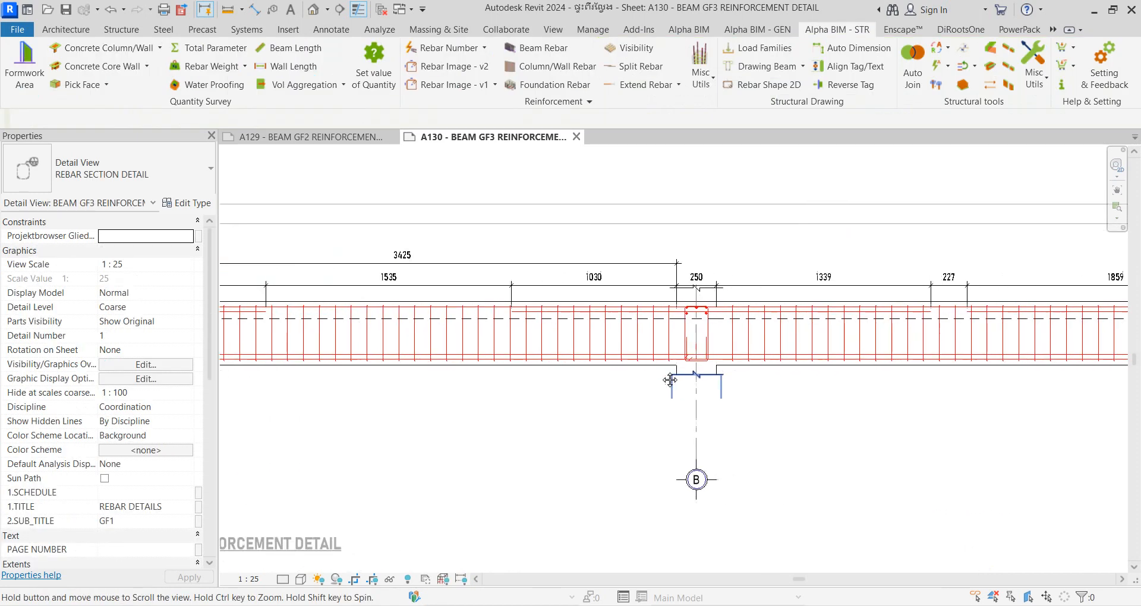
scroll(785, 338, "up", 2)
left_click(831, 265)
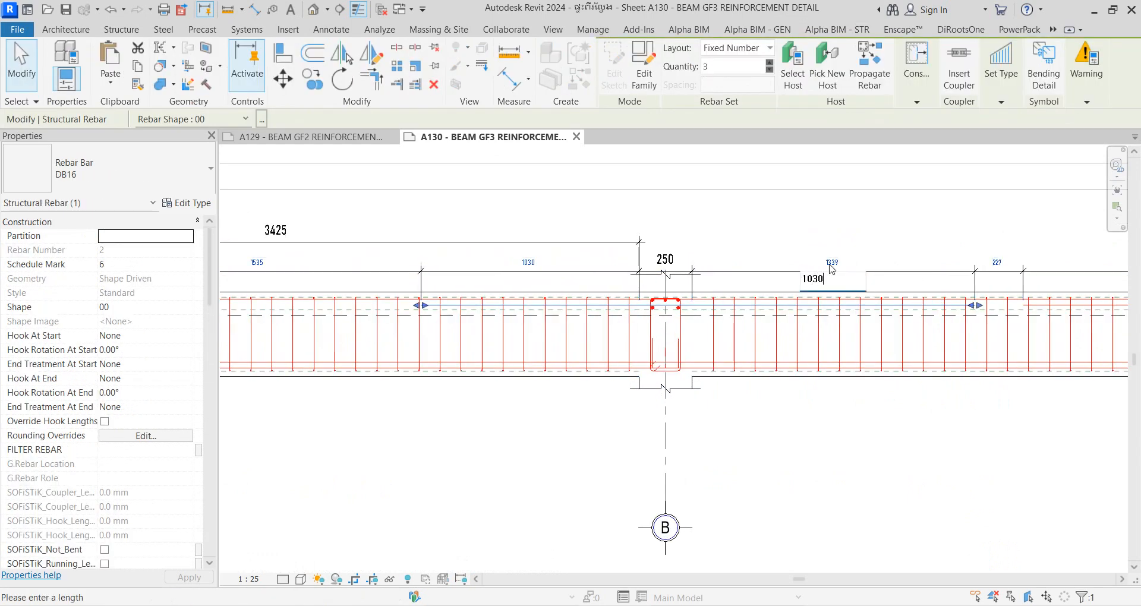
key("Return")
middle_click_drag(973, 468, 700, 426)
scroll(755, 440, "down", 1)
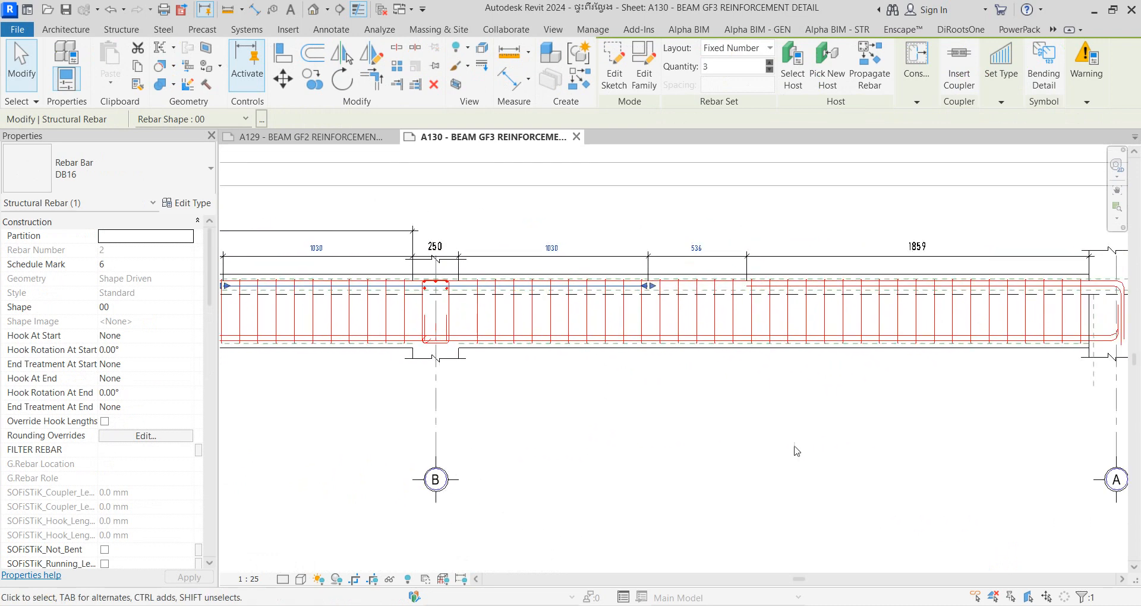
left_click(794, 450)
Step: Delete the bar-extension dimension chain and the clear-span dimension above the beam
scroll(789, 339, "up", 1)
middle_click_drag(784, 338, 870, 359)
left_click(530, 263)
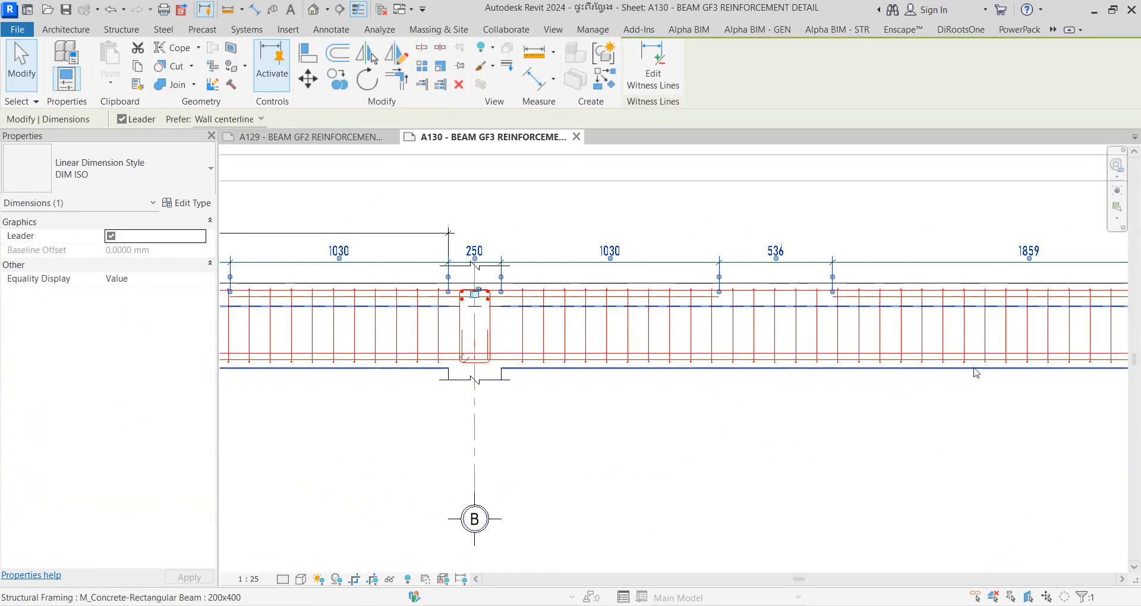
middle_click_drag(617, 393, 920, 356)
key("Delete")
left_click(659, 197)
key("Delete")
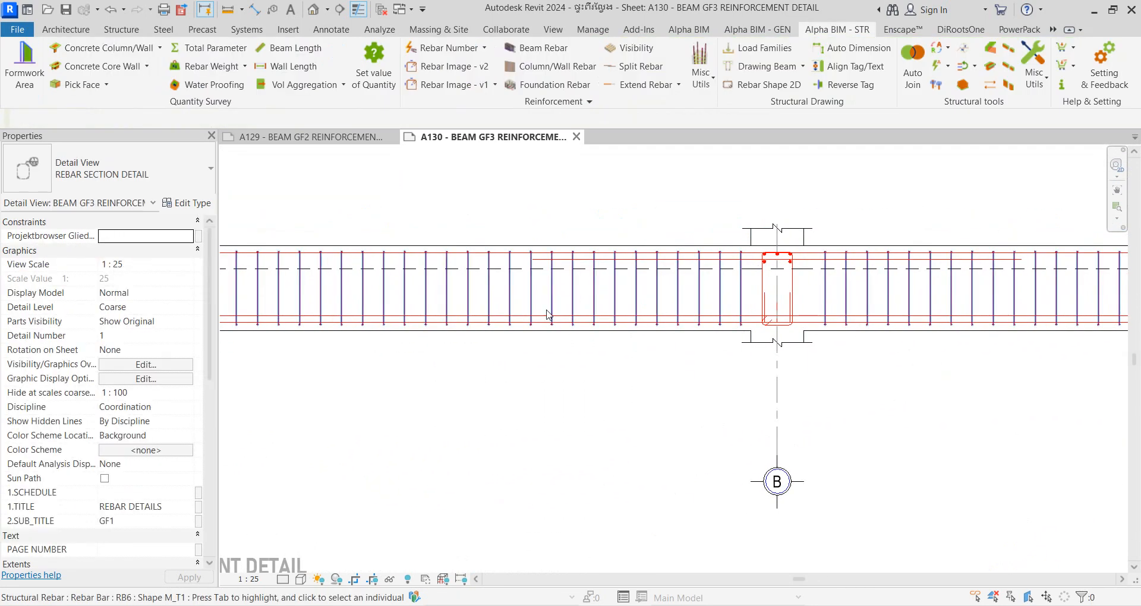
Step: Split the second-layer bottom bar in span C-B near grid C and delete the short end piece at grid C
scroll(898, 297, "down", 1)
mouse_move(548, 318)
middle_mouse_down()
mouse_move(899, 298)
mouse_move(662, 301)
middle_mouse_up()
scroll(461, 276, "up", 2)
middle_click_drag(763, 308, 644, 309)
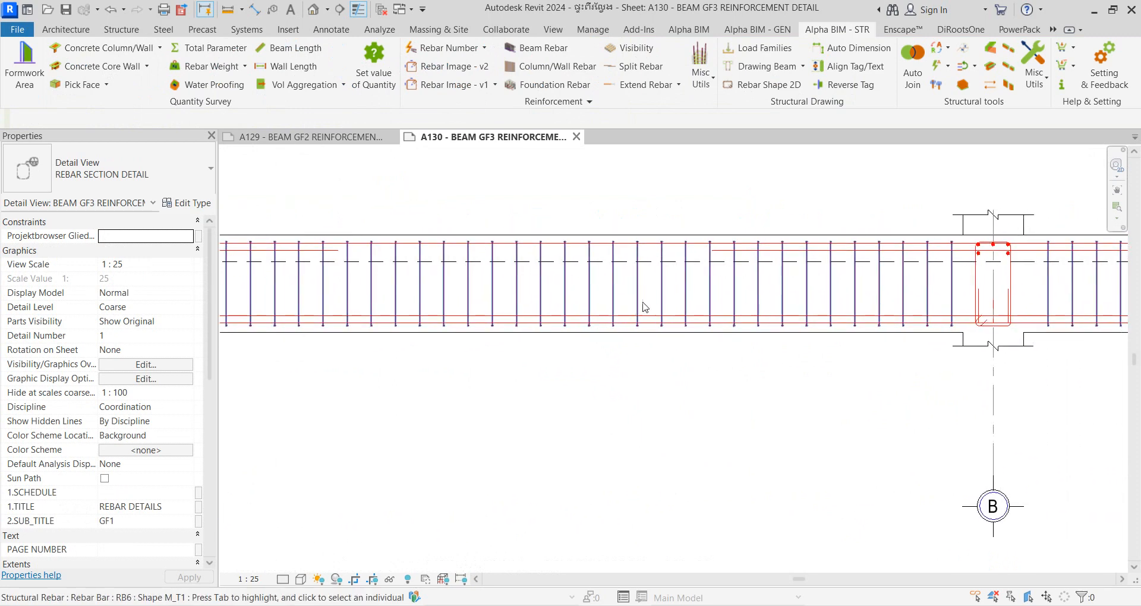
middle_click_drag(728, 284, 604, 283)
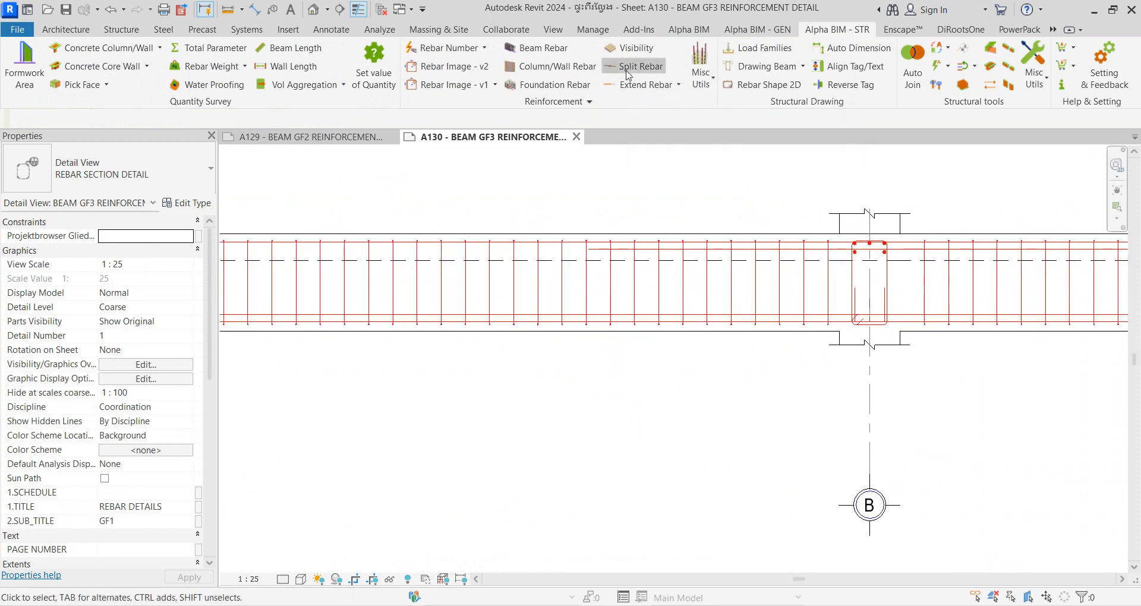
left_click(628, 75)
left_click(683, 341)
middle_click_drag(579, 323, 823, 300)
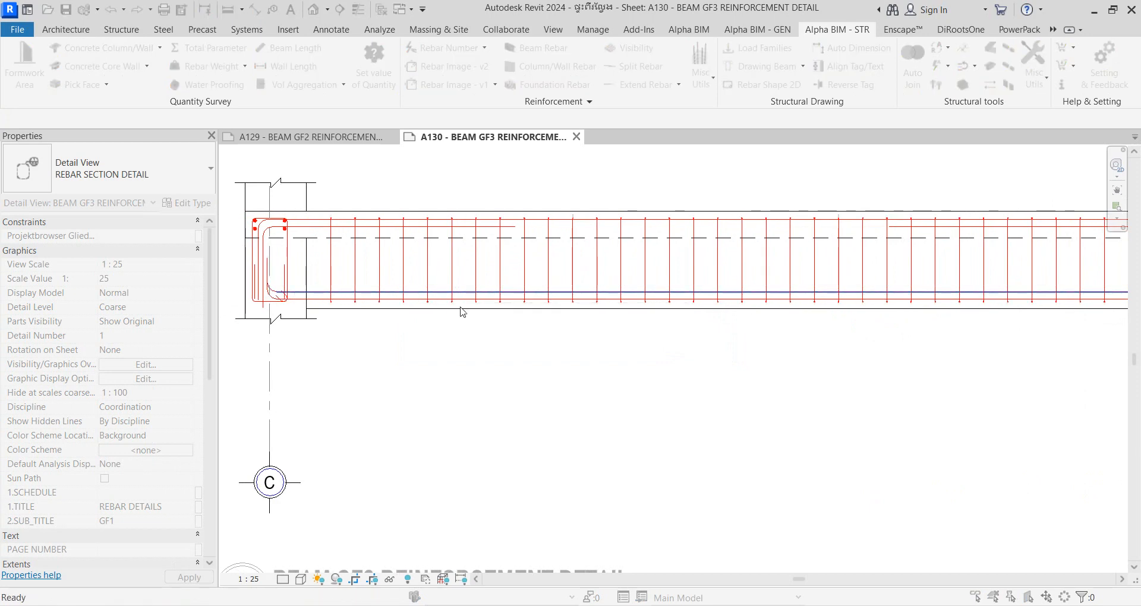
left_click(450, 292)
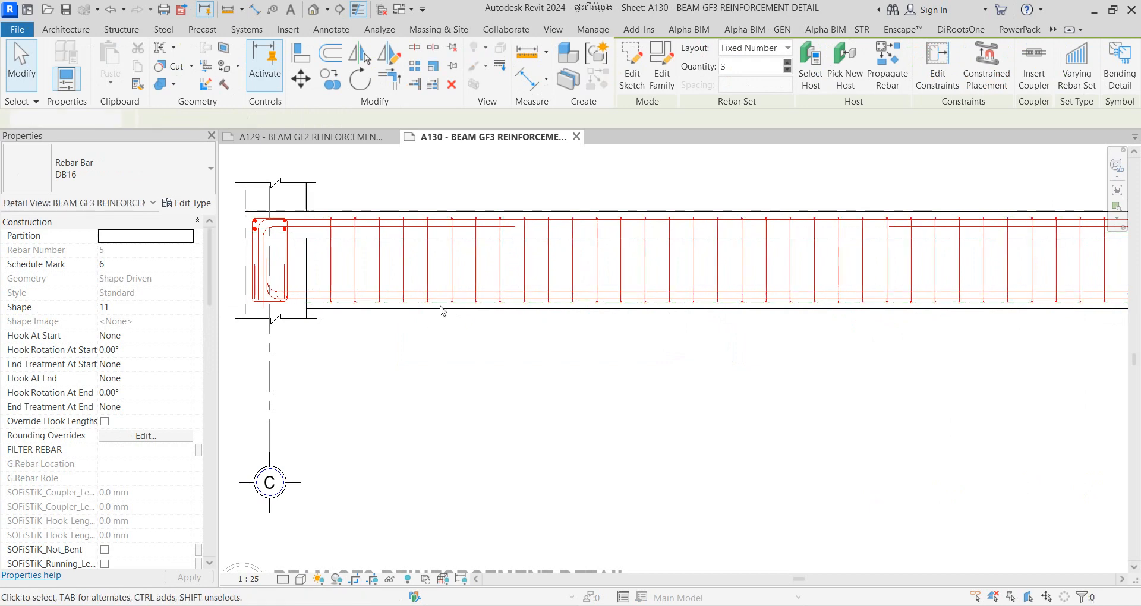
key("d")
key("e")
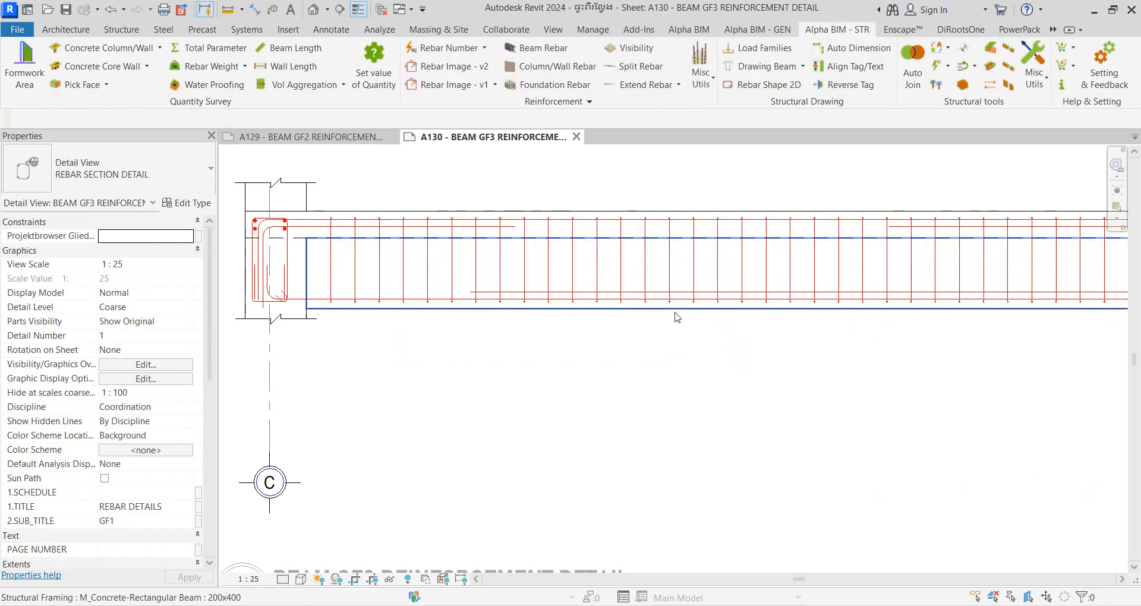
middle_click_drag(832, 302, 529, 315)
scroll(530, 316, "down", 2)
middle_click_drag(865, 313, 616, 334)
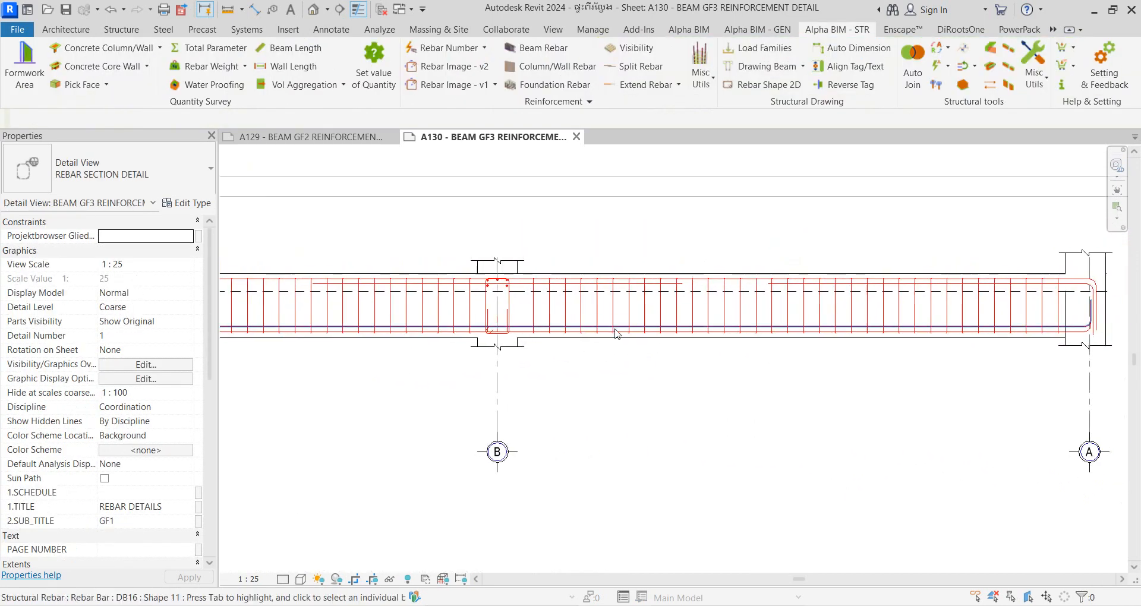
Step: Split the second-layer bottom bar in span B-A near grid A with zero overlap and delete the short hooked end piece
left_click(642, 67)
key("Return")
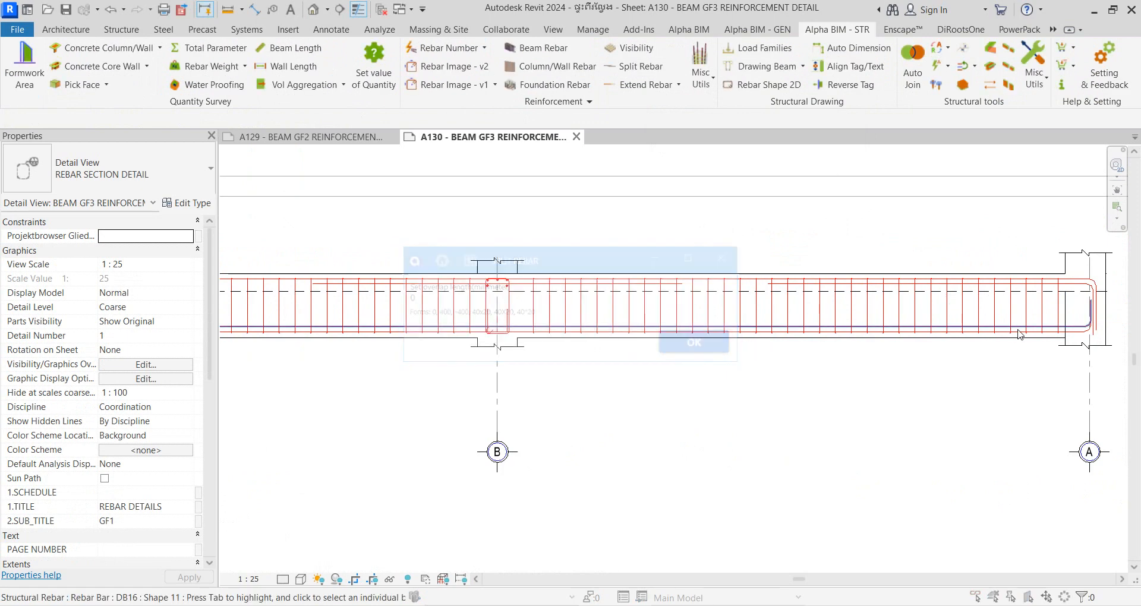
scroll(1020, 334, "up", 2)
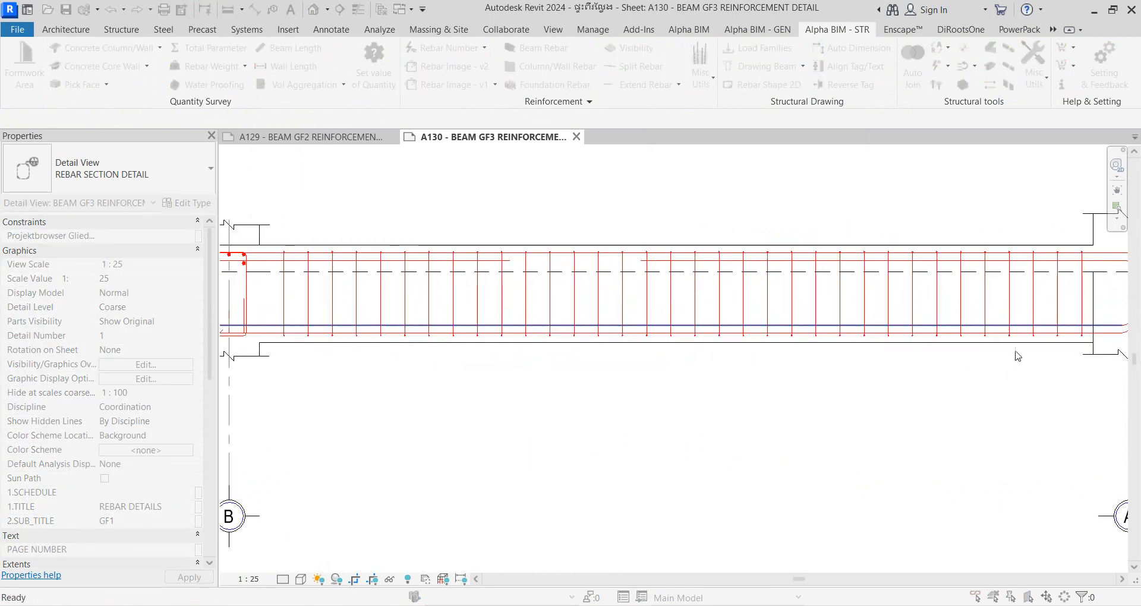
left_click(1043, 334)
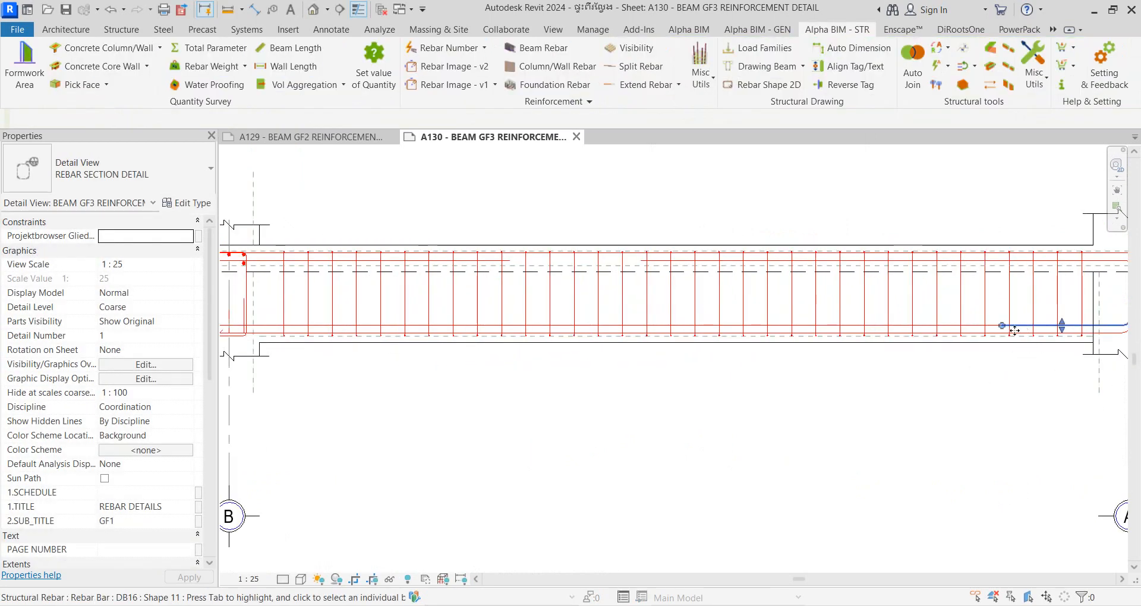
left_click(790, 365)
middle_click_drag(749, 369, 1104, 328)
scroll(1104, 327, "down", 1)
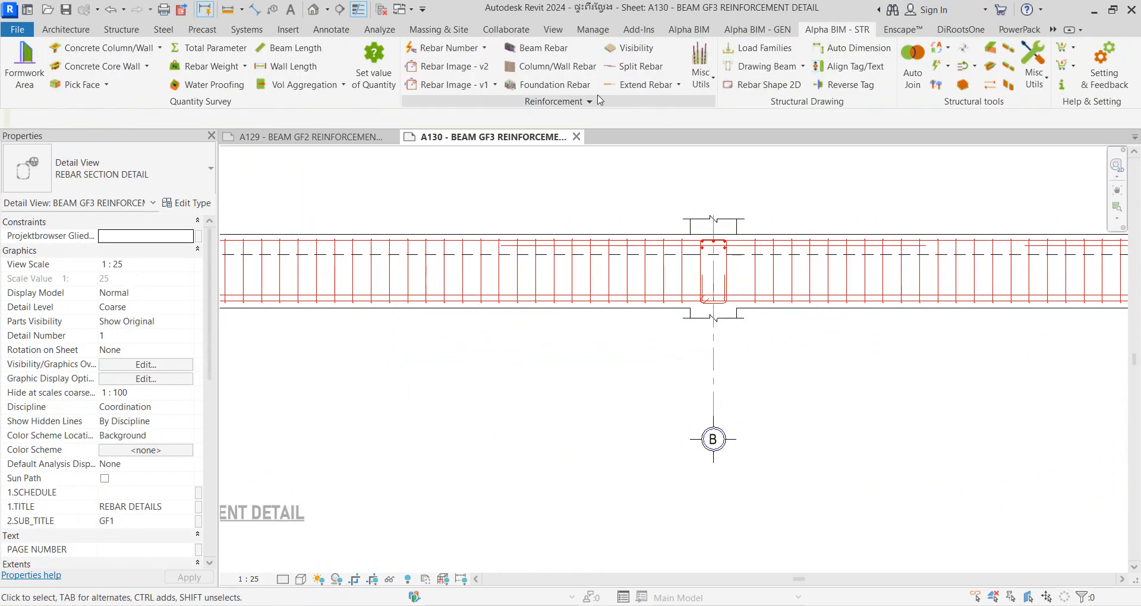
Step: Split the remaining second-layer bottom bar at grid B and pull the new ends back about 800 mm into C-B and 590 mm into B-A
left_click(636, 66)
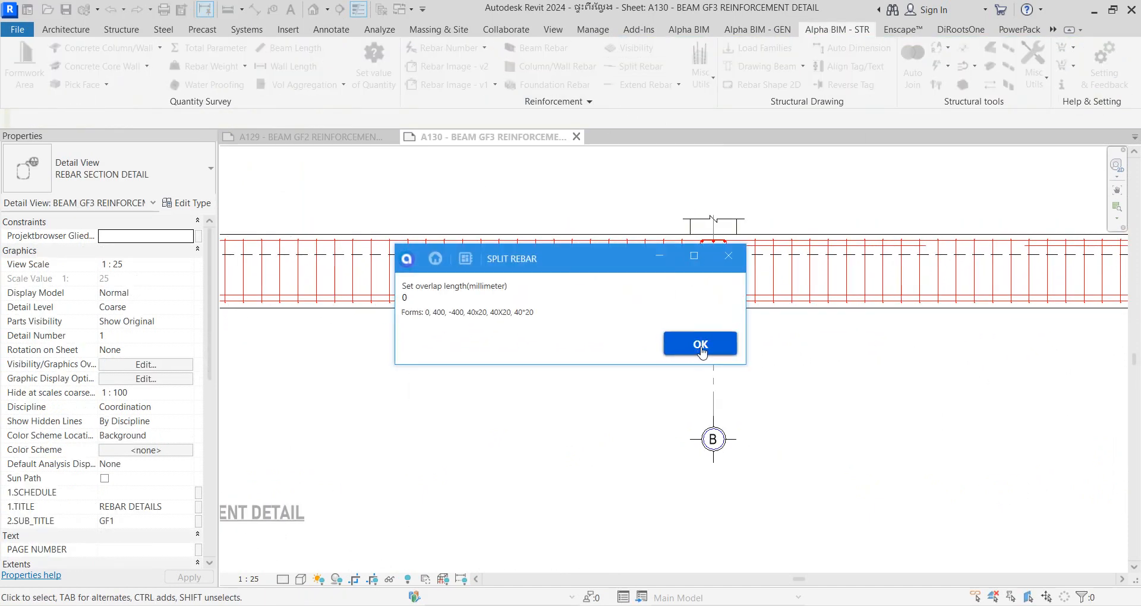
left_click(700, 347)
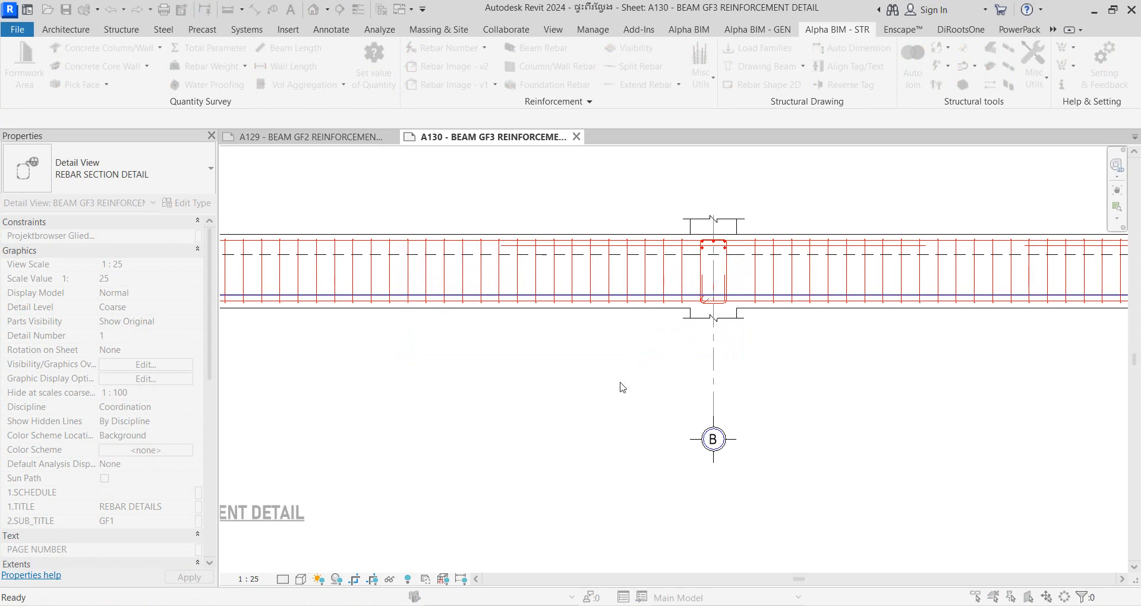
left_click(739, 298)
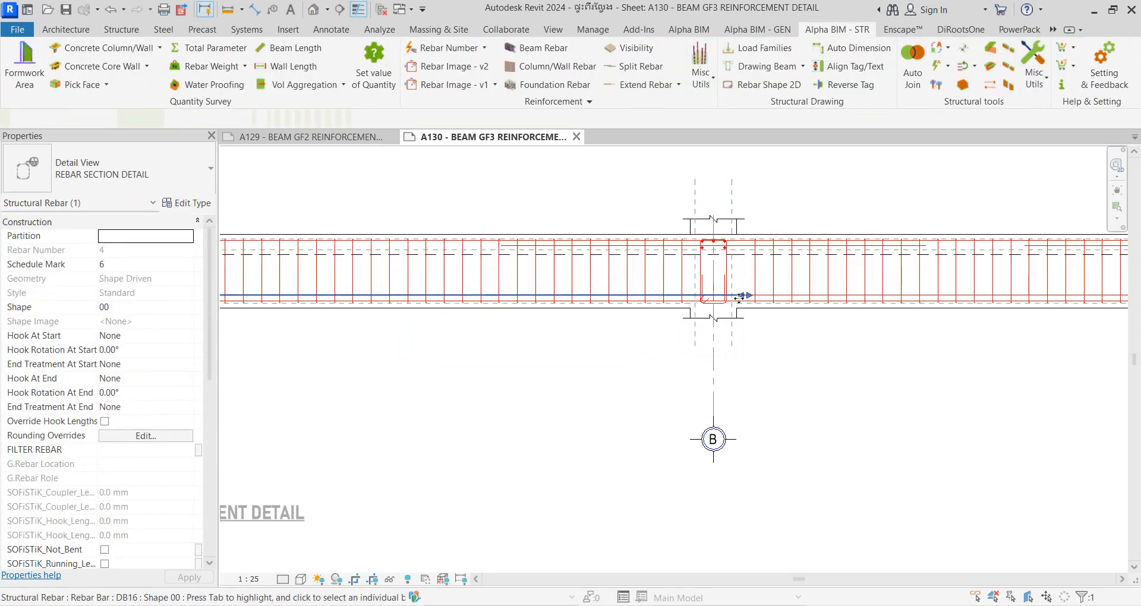
left_click_drag(739, 298, 581, 310)
left_click(813, 371)
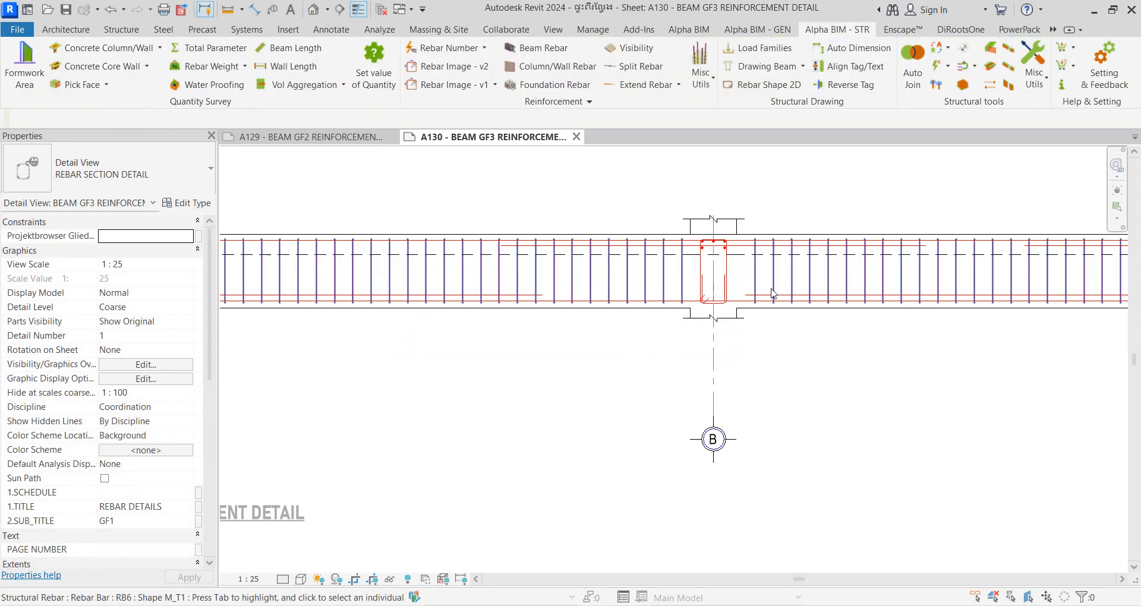
left_click(764, 296)
left_click(666, 393)
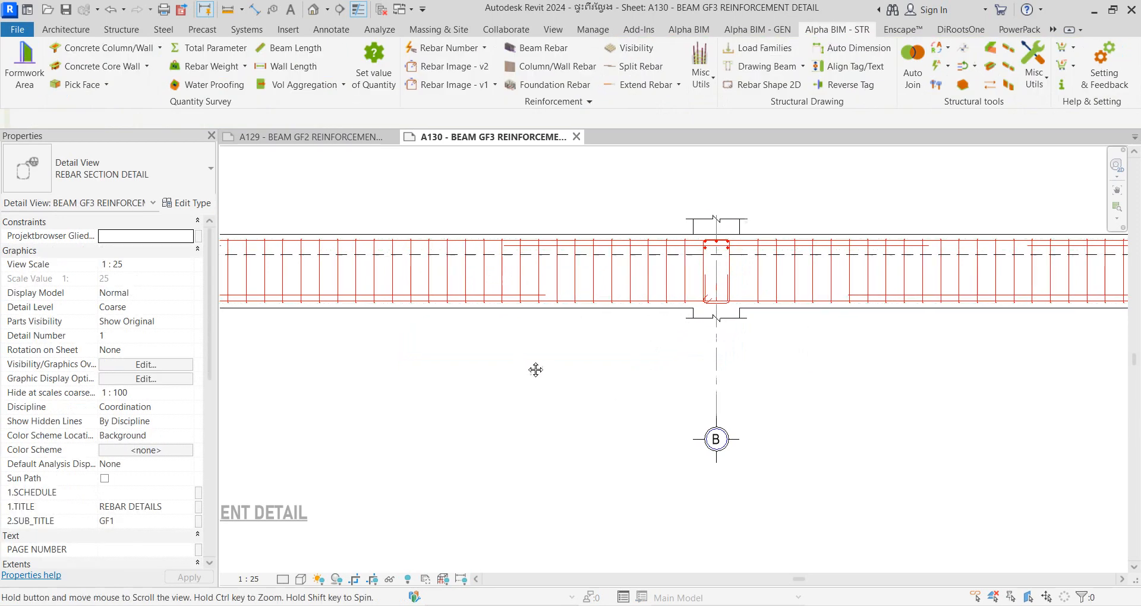
Step: Add a dimension chain below the beam from grid C's inner column face through the bottom bar ends and grid B column to grid A's outer face
middle_click_drag(535, 369, 844, 347)
scroll(844, 347, "down", 1)
middle_click_drag(606, 353, 572, 350)
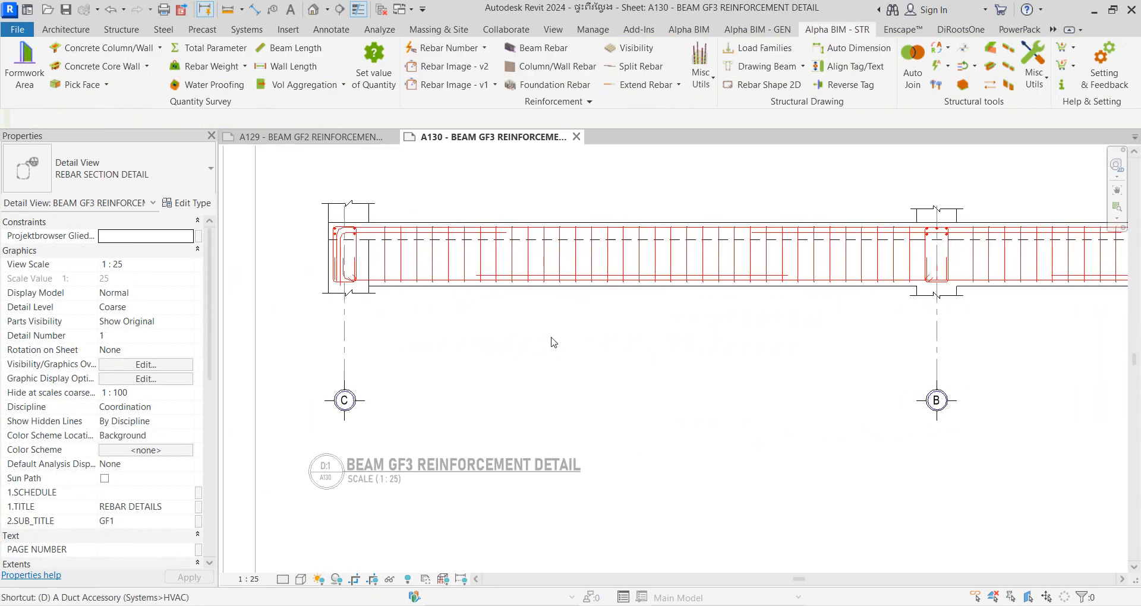
key("i")
scroll(395, 301, "up", 2)
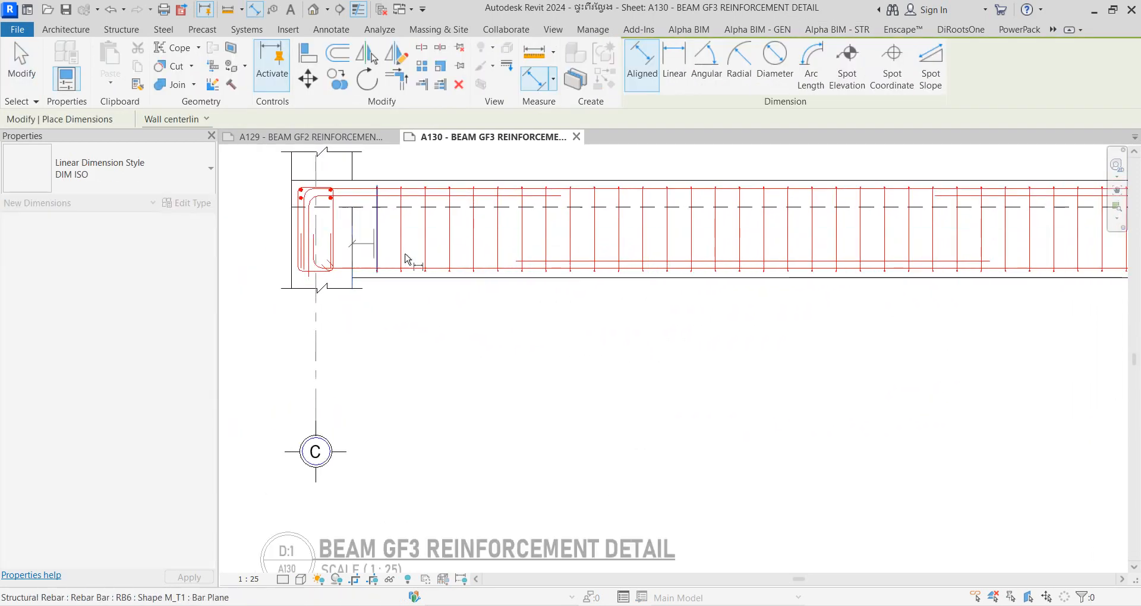
scroll(521, 369, "down", 3)
scroll(599, 325, "up", 3)
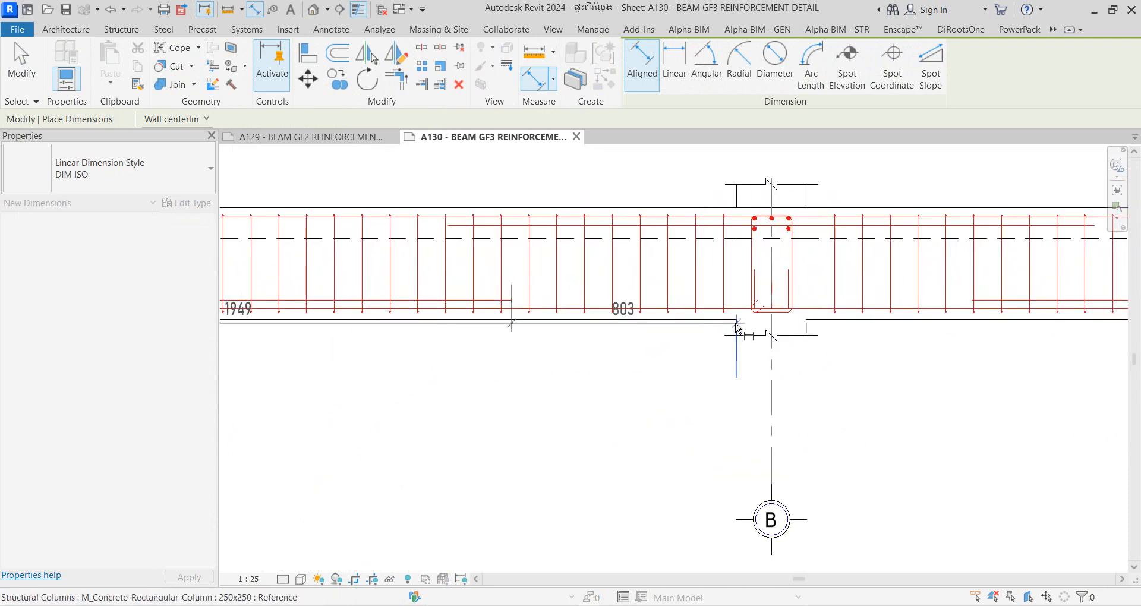
left_click(806, 330)
middle_click_drag(909, 355, 654, 318)
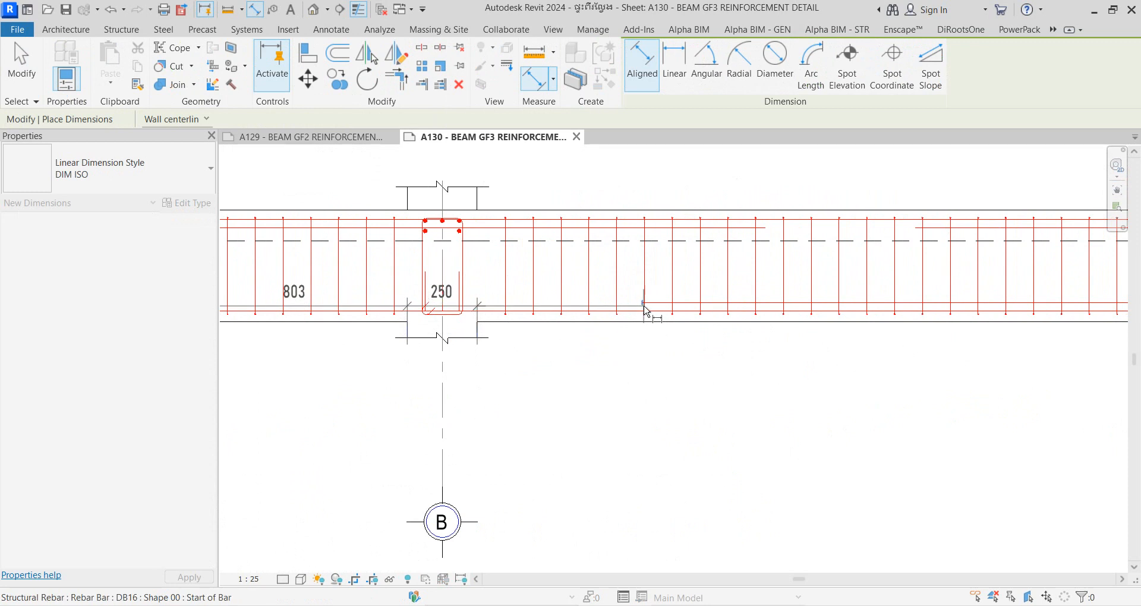
left_click(643, 306)
scroll(814, 375, "down", 3)
middle_click_drag(866, 387, 464, 355)
scroll(776, 312, "up", 2)
left_click(754, 296)
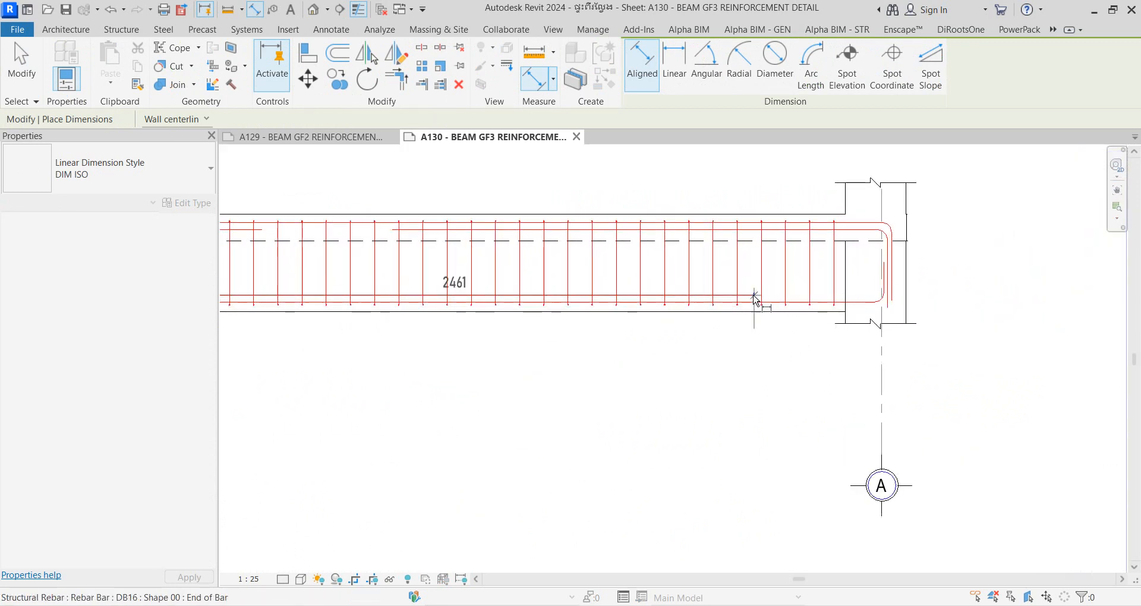
left_click(846, 281)
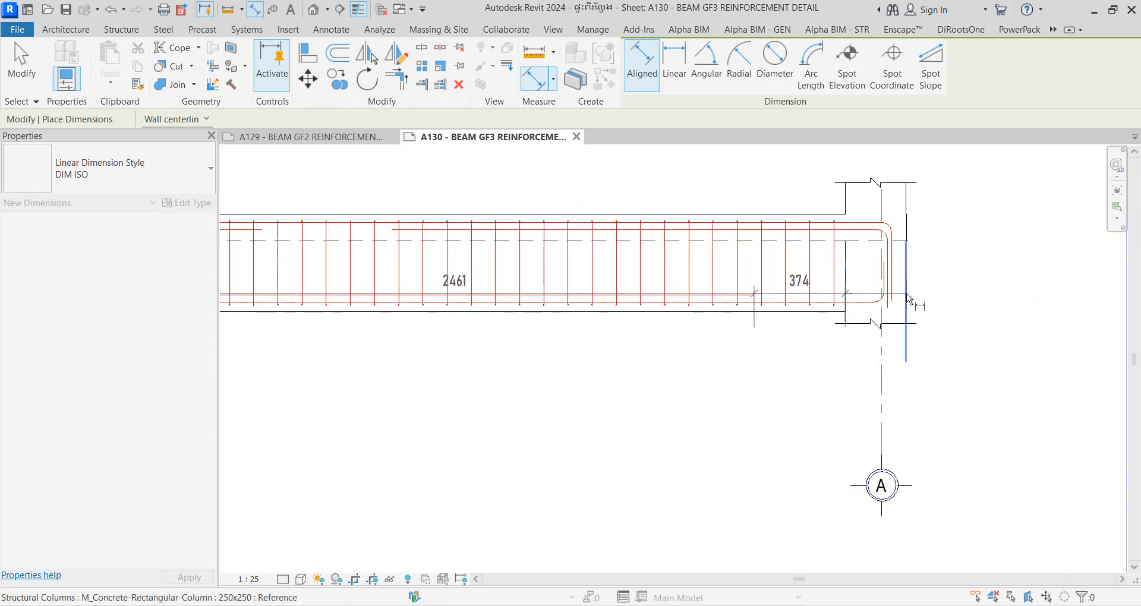
left_click(701, 404)
scroll(702, 404, "down", 2)
key("Escape")
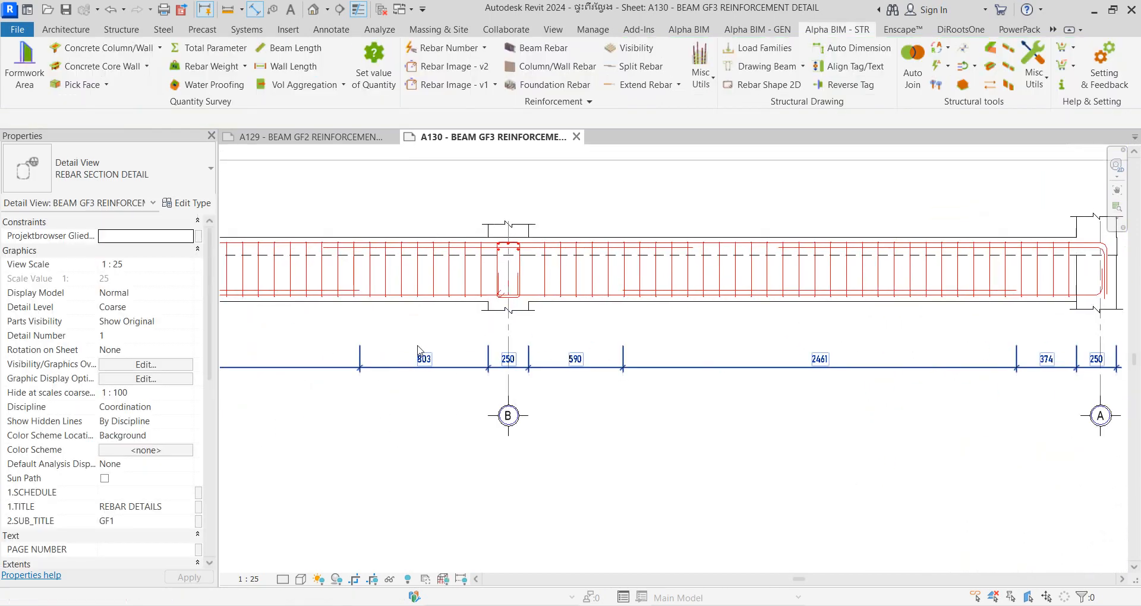
Step: Dimension the clear span C-B between the column faces above the beam
middle_click_drag(418, 356, 800, 330)
middle_click_drag(367, 295, 340, 302)
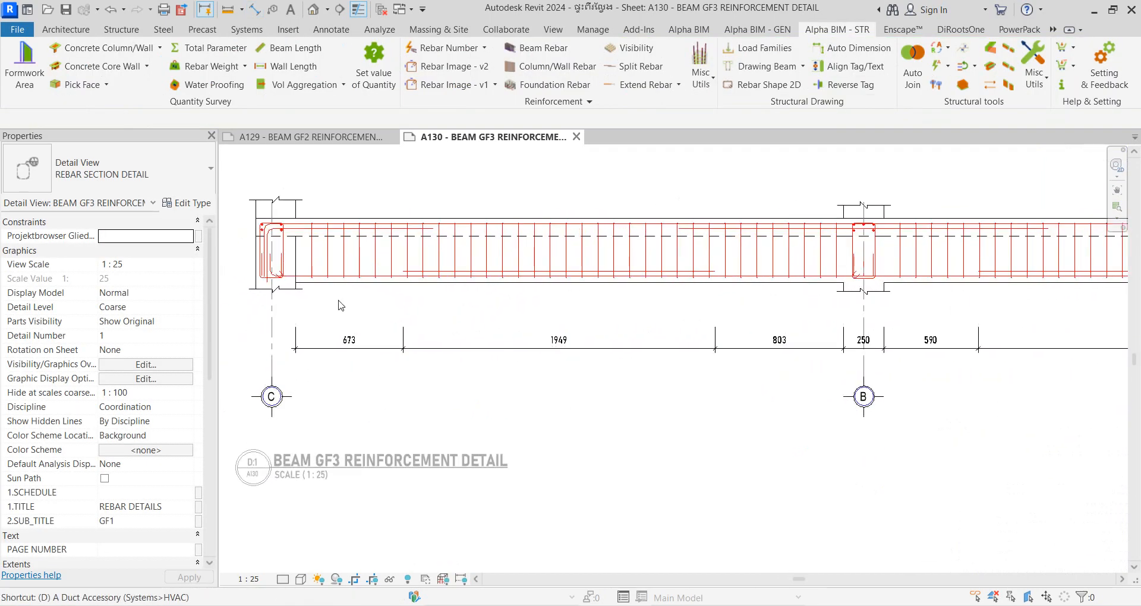
key("d")
key("i")
left_click(295, 255)
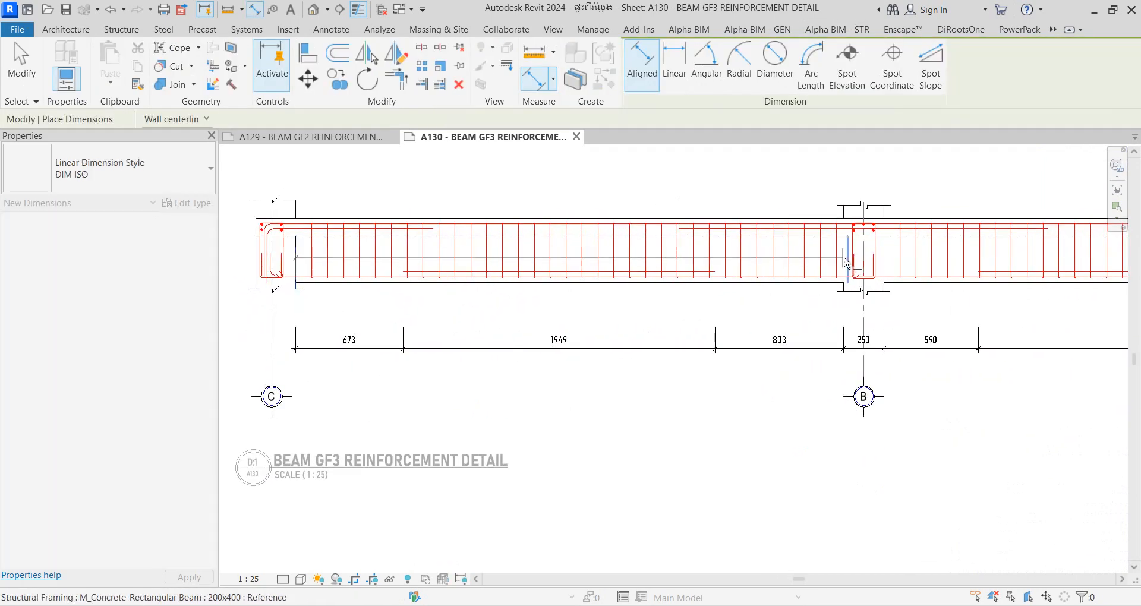
left_click(844, 255)
left_click(722, 191)
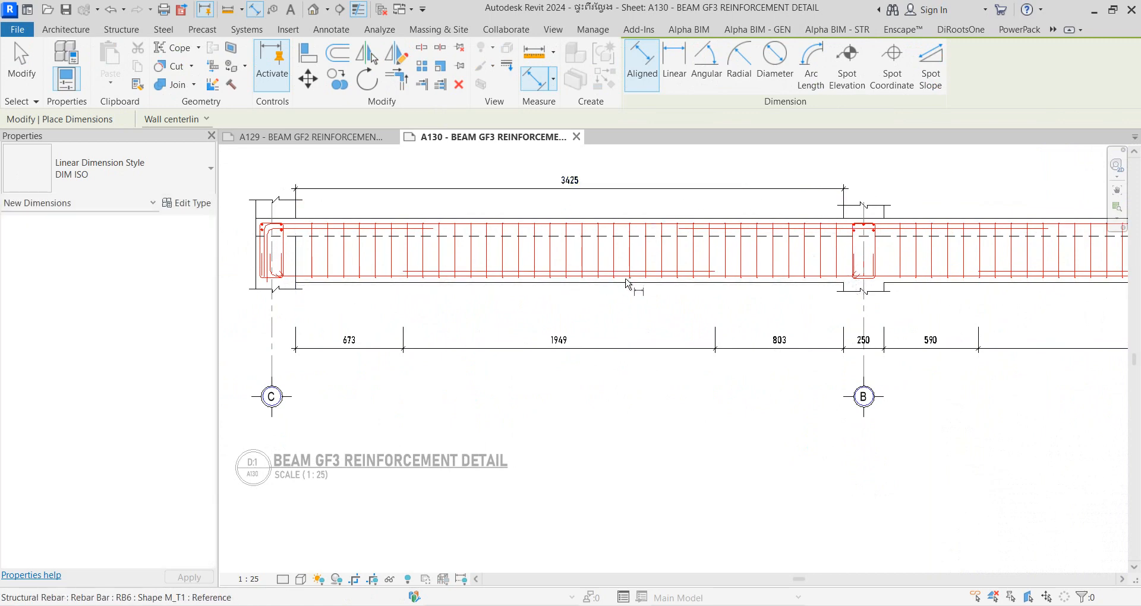
key("Escape")
key("Escape")
Step: Calculate the span C-B bottom bar's distance from grid C's column face as 0.125*3425, and round it down to 420 mm
left_click(595, 271)
left_click(350, 343)
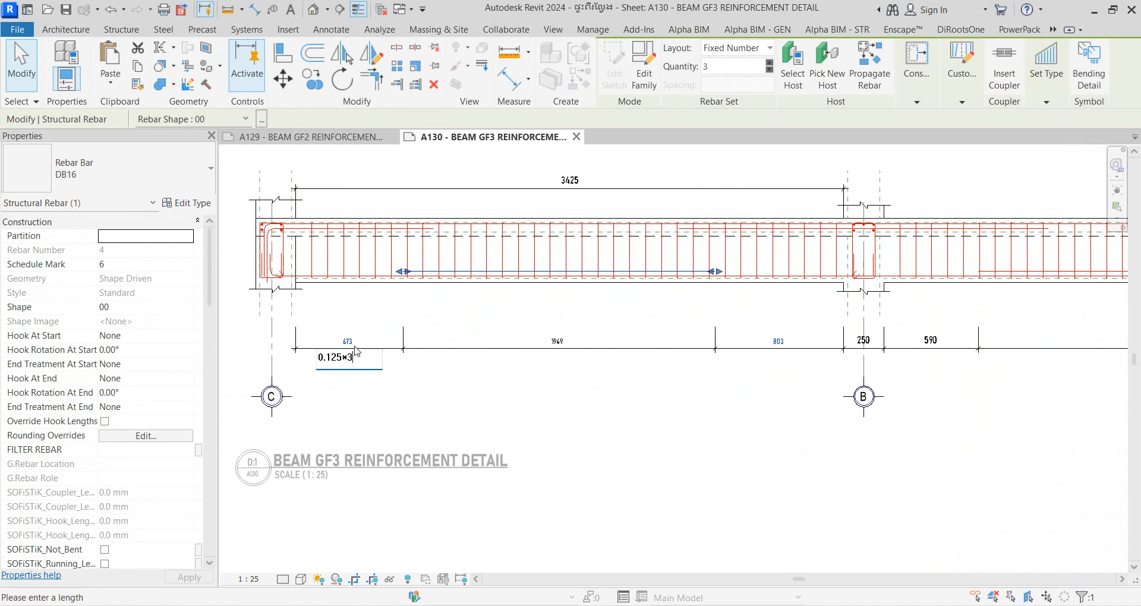
key("Return")
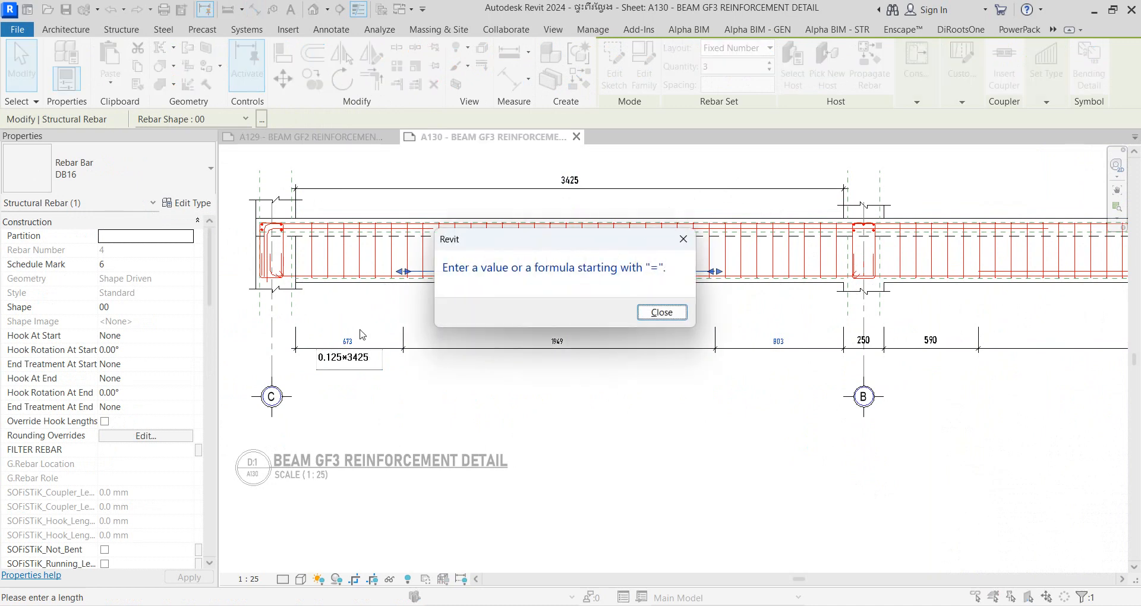
left_click(683, 315)
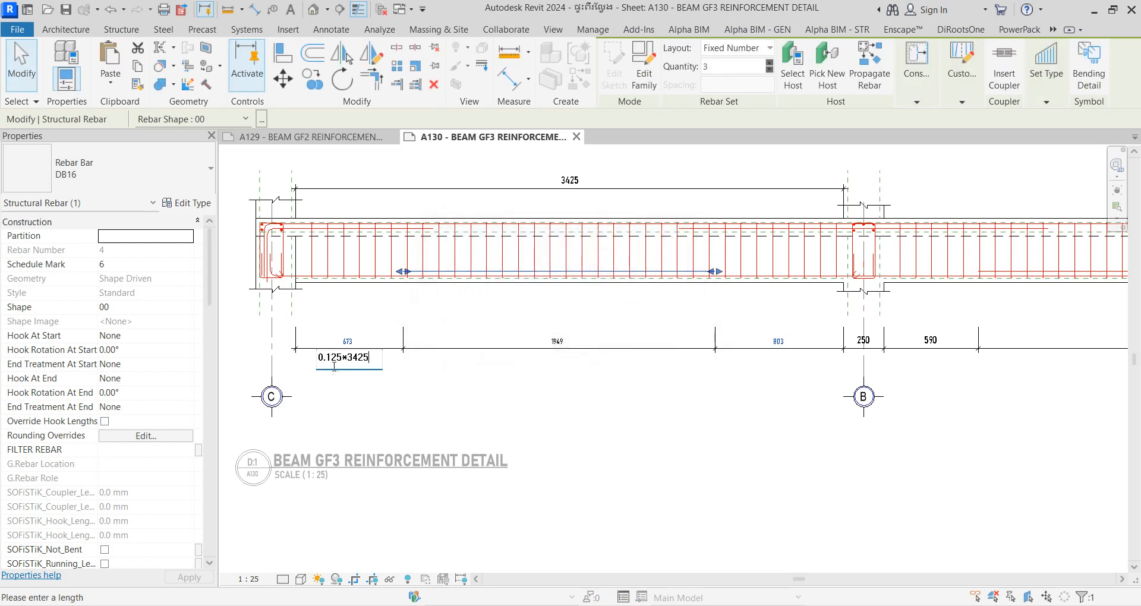
left_click(526, 404)
scroll(508, 363, "down", 1)
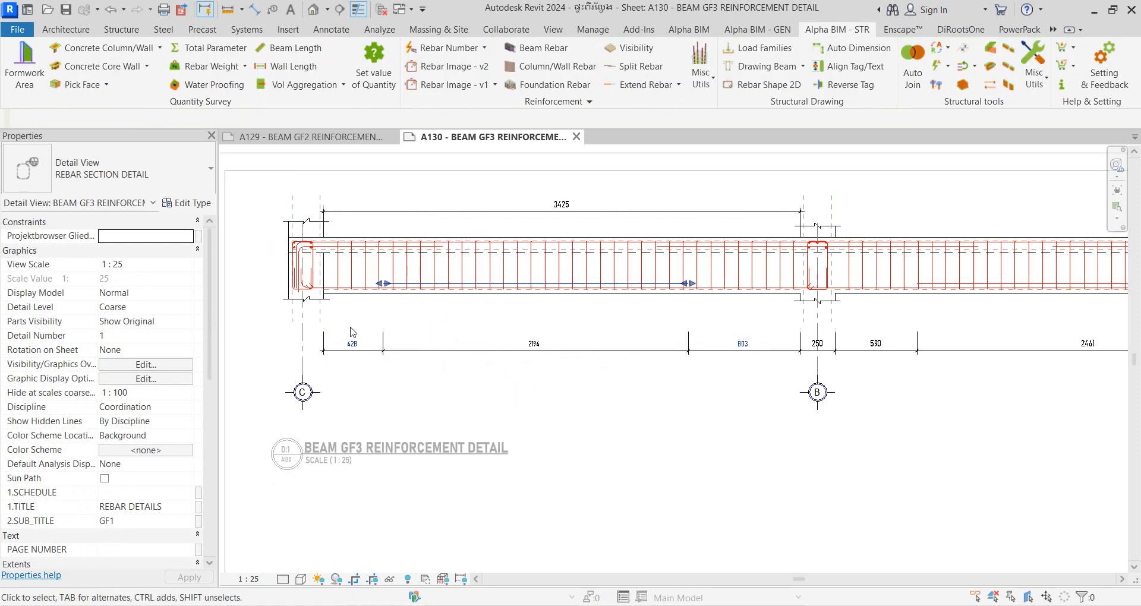
left_click(353, 331)
scroll(353, 331, "up", 2)
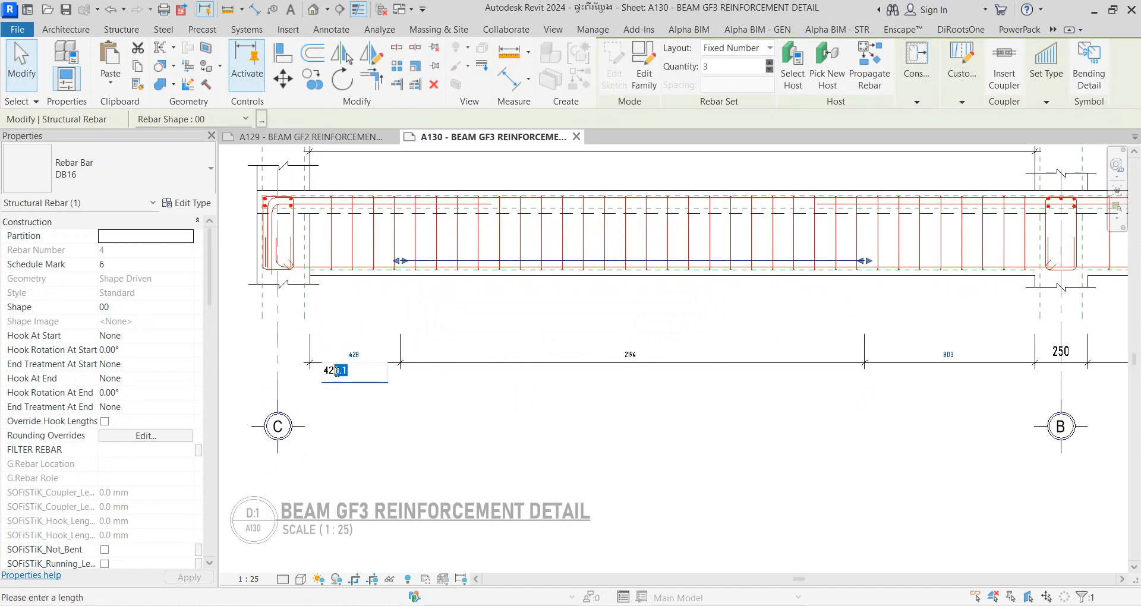
scroll(490, 409, "down", 3)
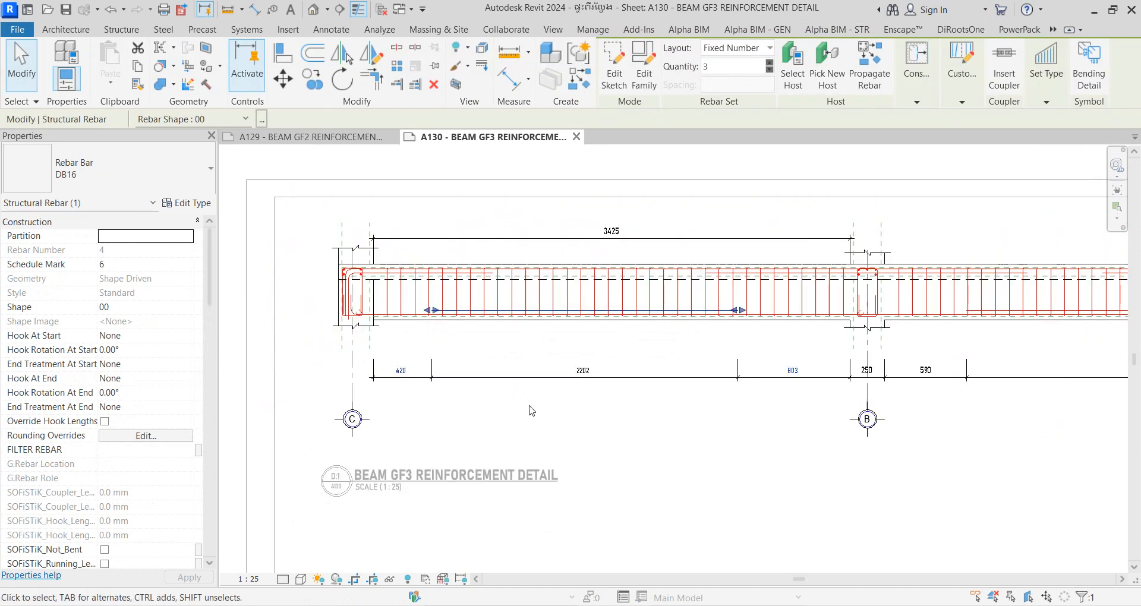
left_click(535, 406)
Step: Set the same bottom bar's distance from grid B's column face to 420 mm
middle_click_drag(658, 389, 530, 402)
scroll(538, 395, "up", 2)
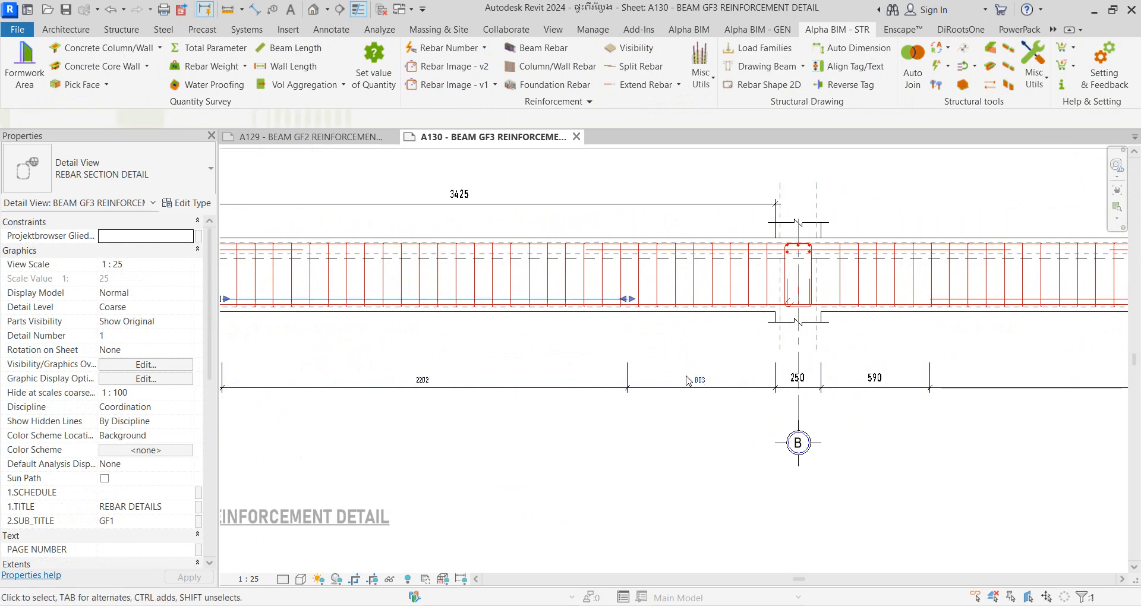
left_click(699, 381)
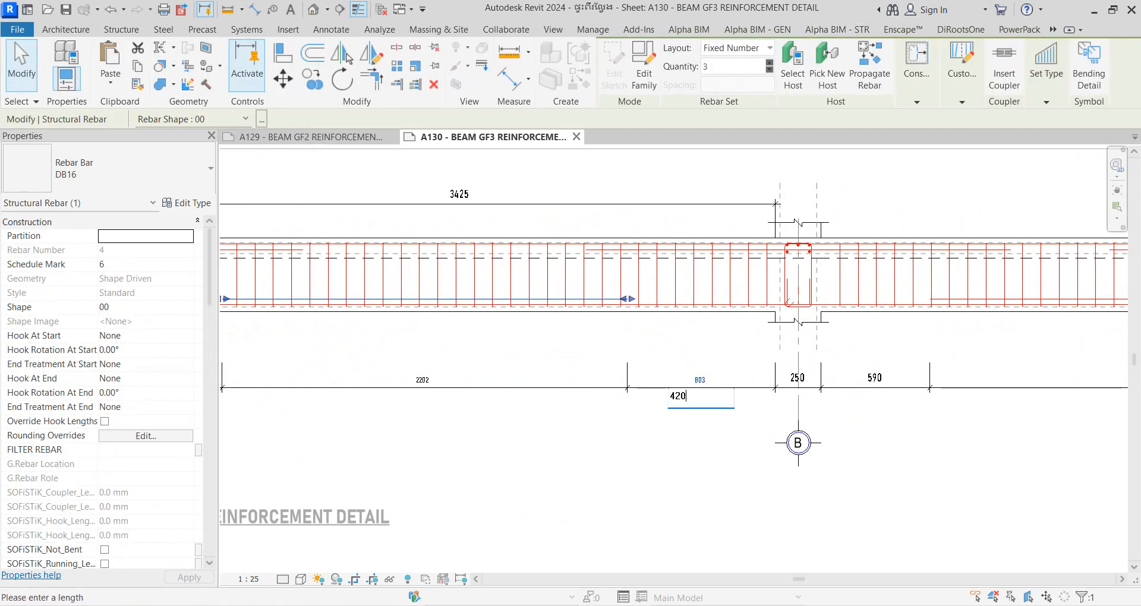
key("Return")
left_click(589, 441)
Step: Delete the bottom bar dimension chain below the beam and the clear-span dimension above it
scroll(590, 431, "down", 2)
middle_click_drag(595, 397, 645, 371)
scroll(743, 368, "up", 1)
left_click(776, 355)
key("Delete")
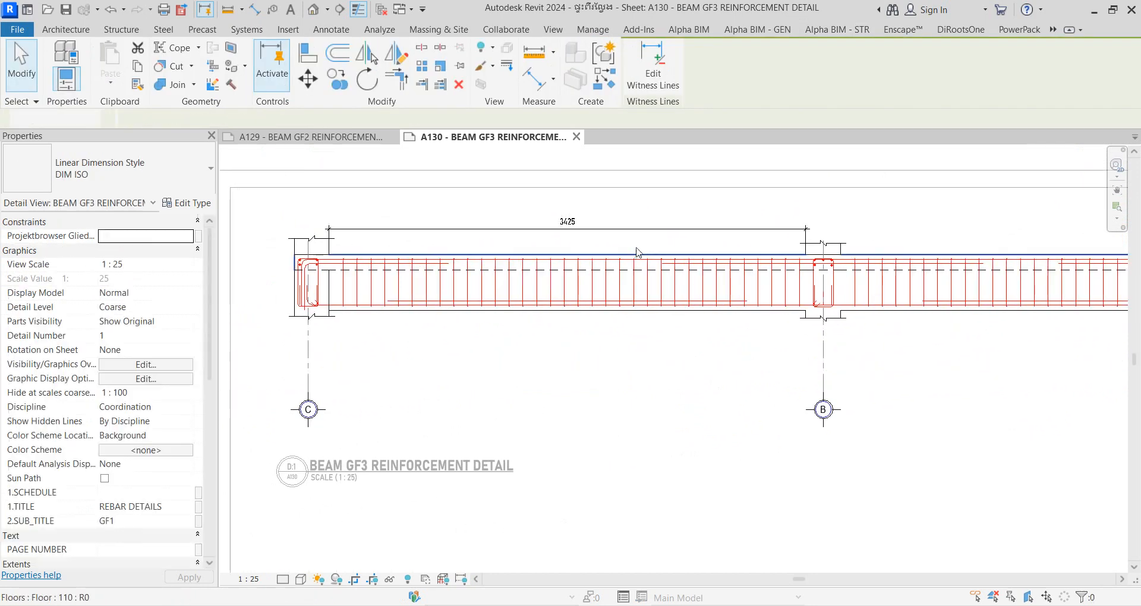
left_click(638, 230)
key("Delete")
Step: Place a bending detail of the continuous top DB16 bar above the beam with Tag Rebar enabled
scroll(587, 317, "up", 1)
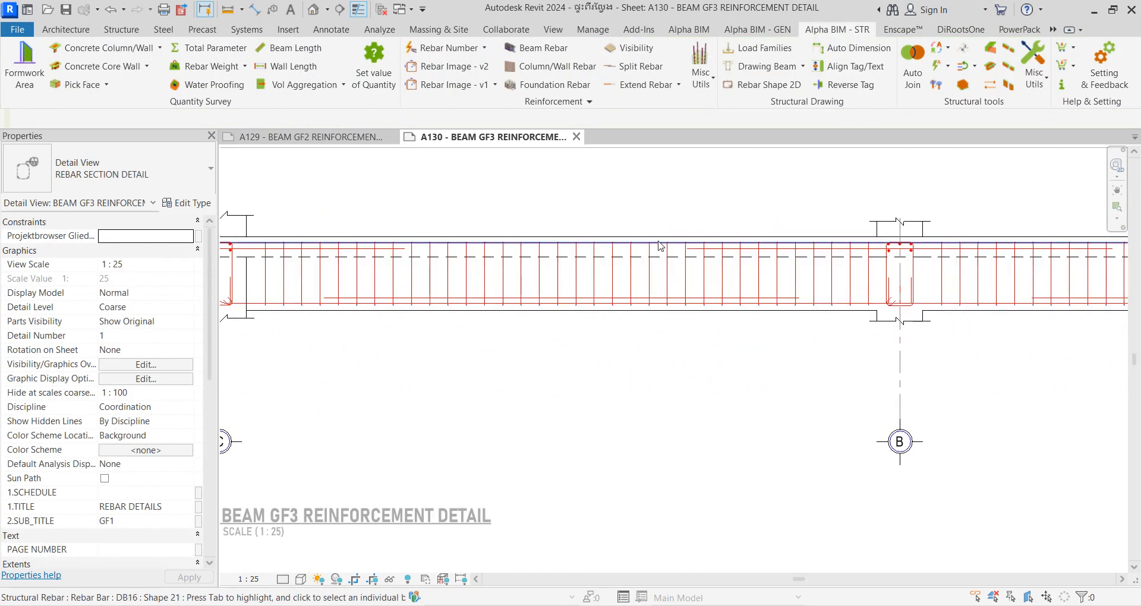
left_click(658, 242)
key("b")
key("d")
middle_click_drag(652, 241, 547, 368)
scroll(548, 369, "down", 1)
left_click(825, 78)
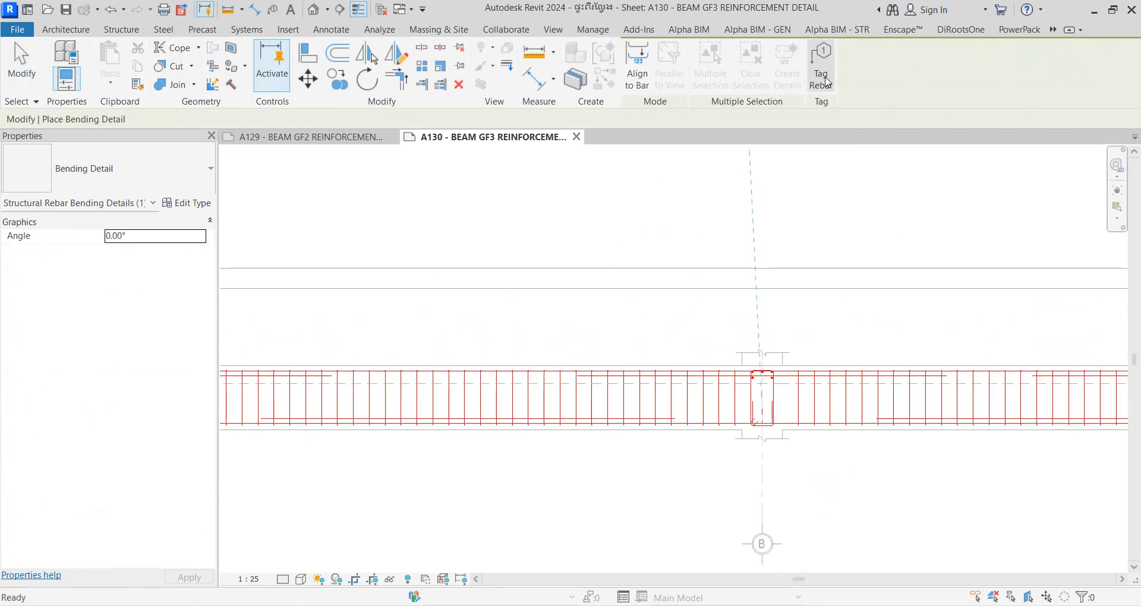
scroll(752, 261, "down", 3)
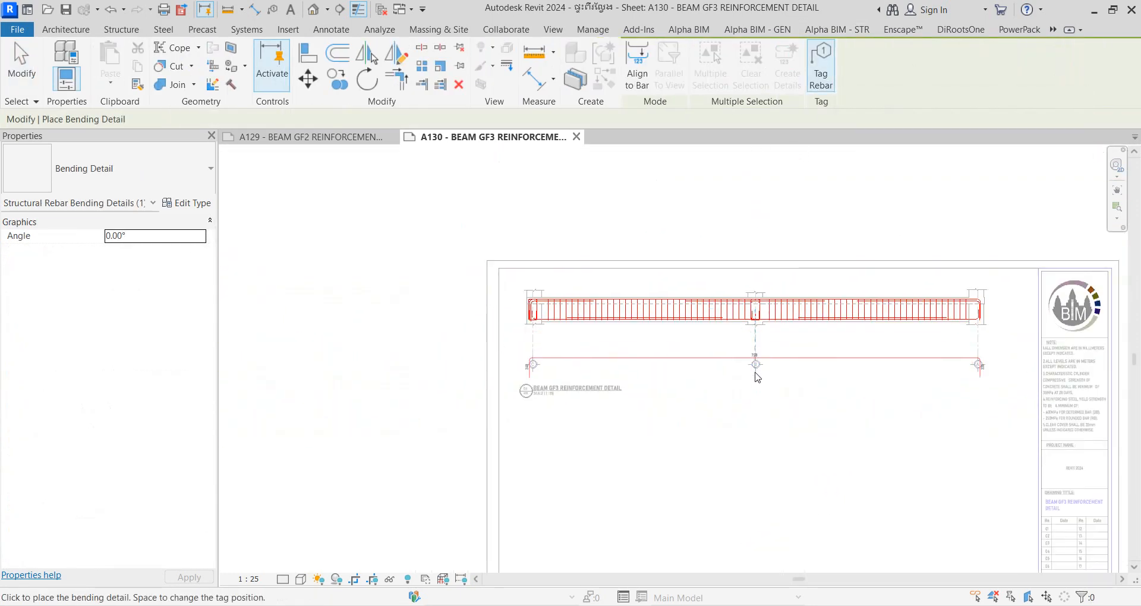
scroll(614, 316, "up", 2)
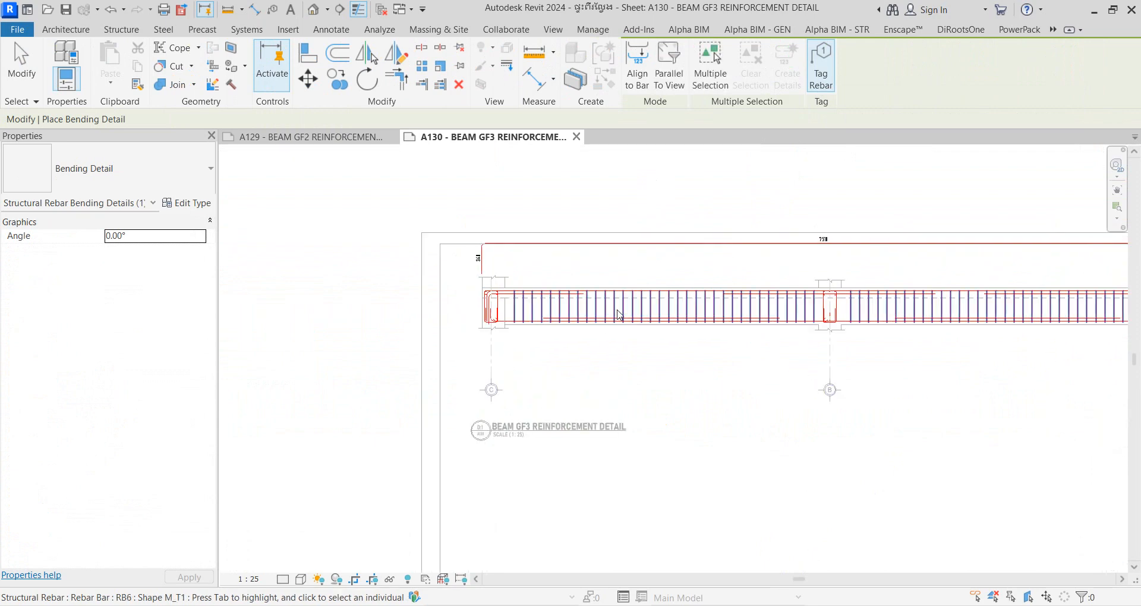
Step: Place tagged bending details of the RB6 stirrup and the span C-B second-layer bottom bar below the beam, moving the 3DB16 tag near its detail
scroll(606, 319, "up", 2)
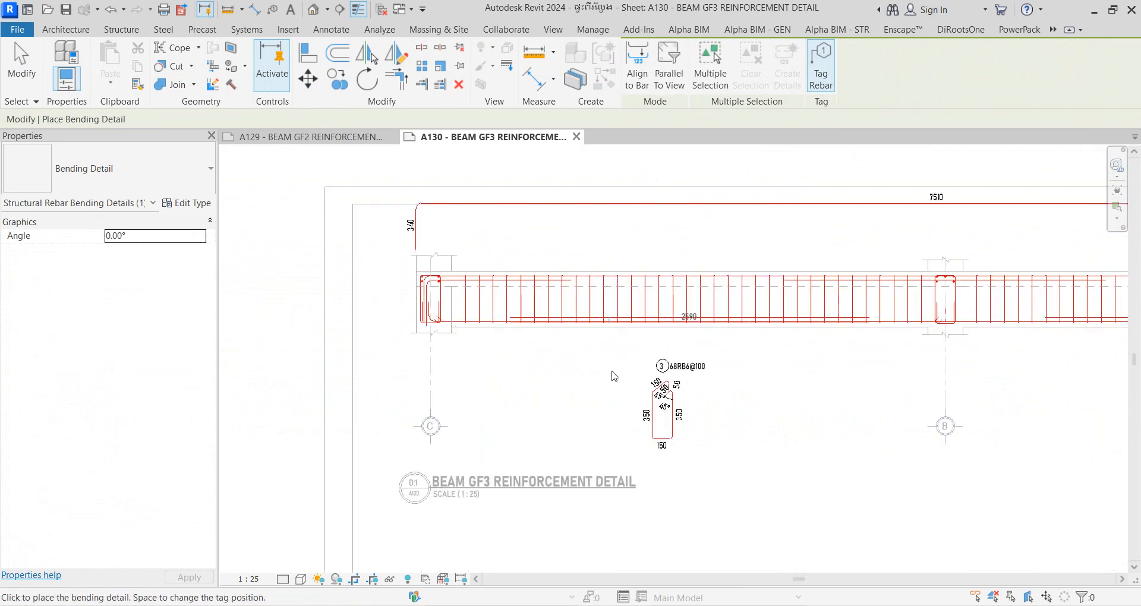
key("Escape")
key("Escape")
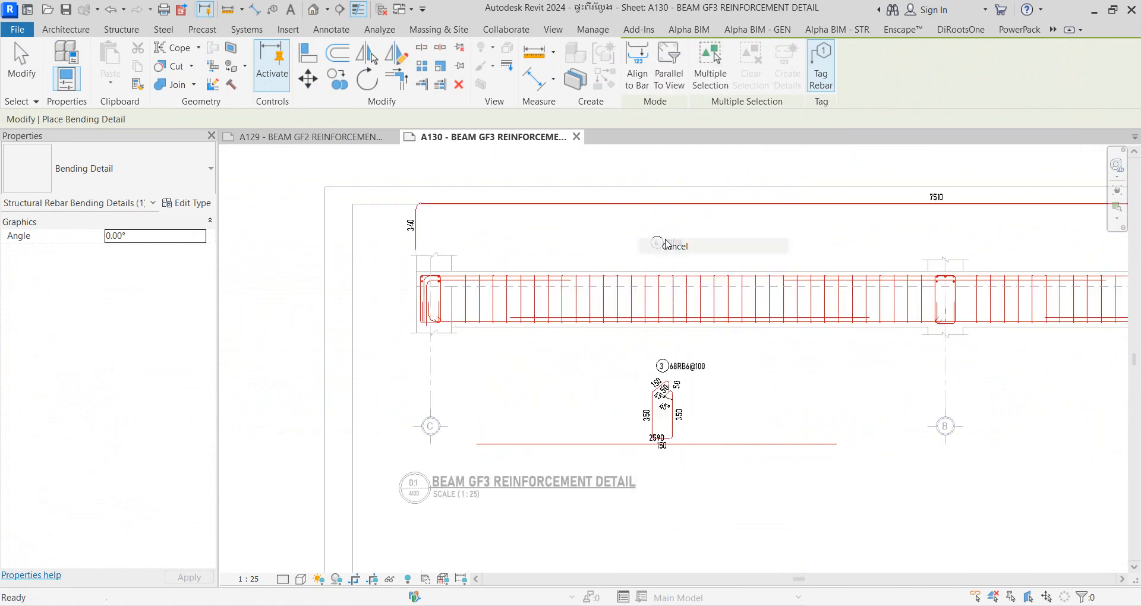
left_click(666, 243)
left_click_drag(649, 289, 600, 415)
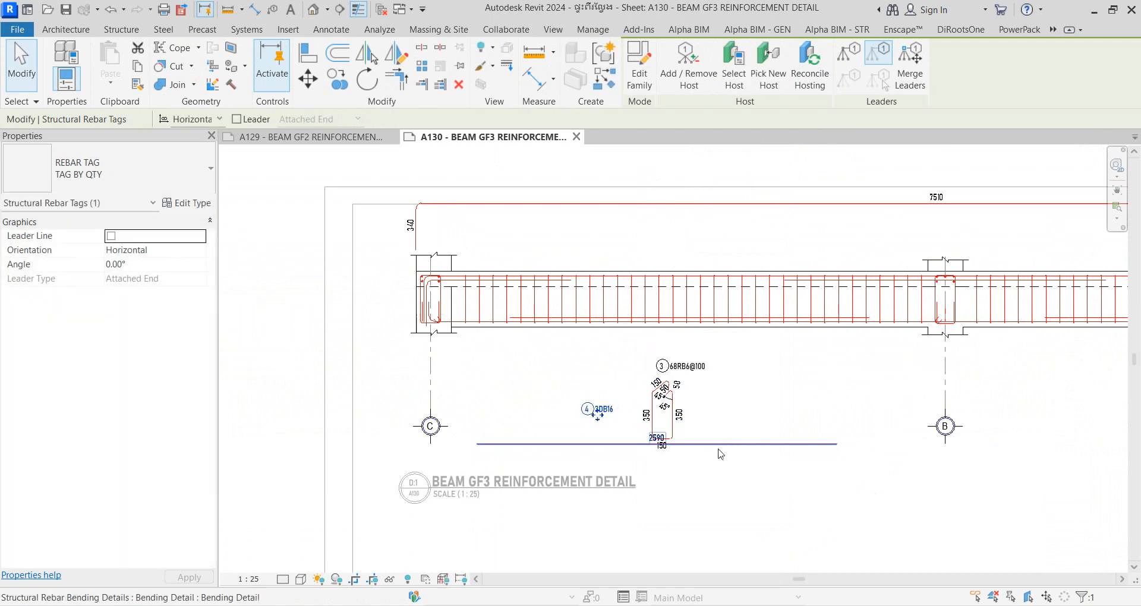
left_click(727, 462)
scroll(667, 403, "up", 1)
scroll(642, 396, "up", 1)
middle_click_drag(642, 395, 497, 343)
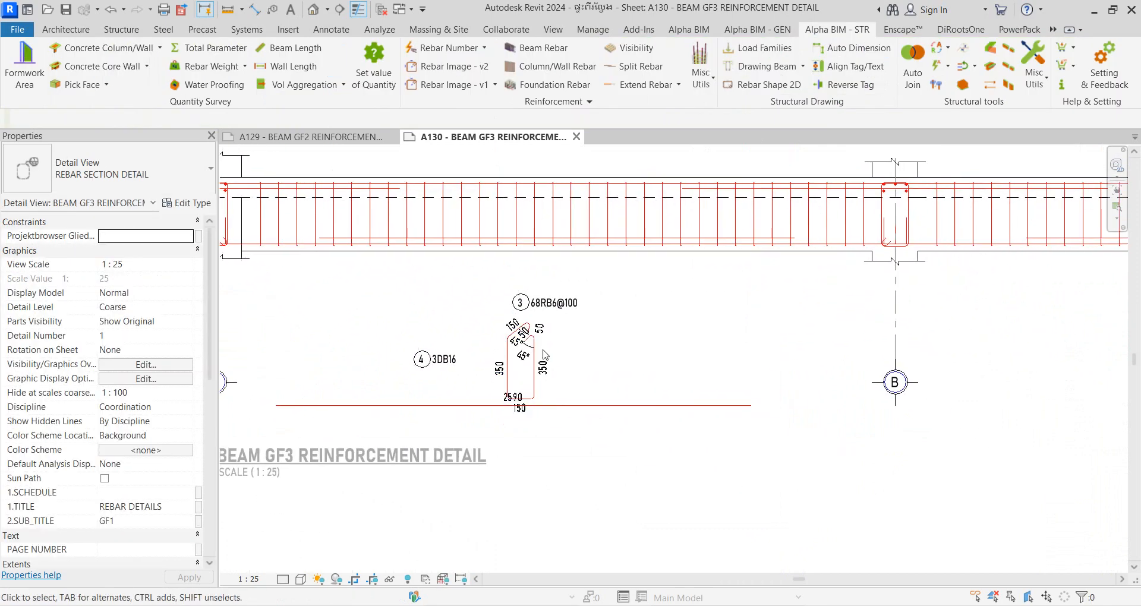
middle_click_drag(476, 405, 573, 525)
scroll(509, 265, "up", 1)
Step: Switch to sheet A129 and examine how the GF2 beam's bending details and rebar tags are arranged
key("ctrl+Tab")
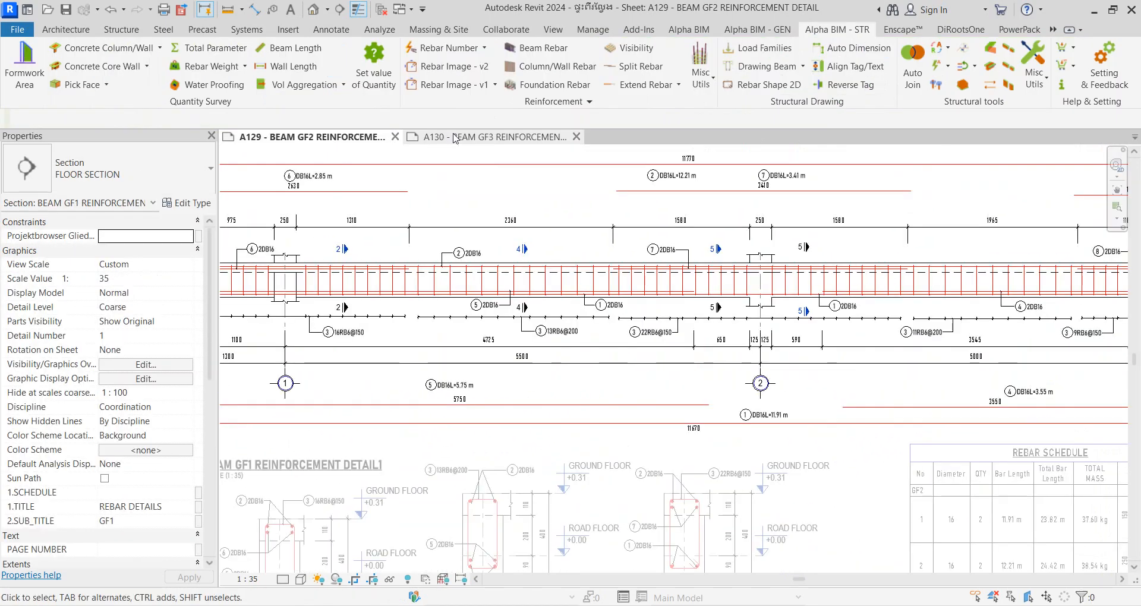
scroll(547, 216, "up", 3)
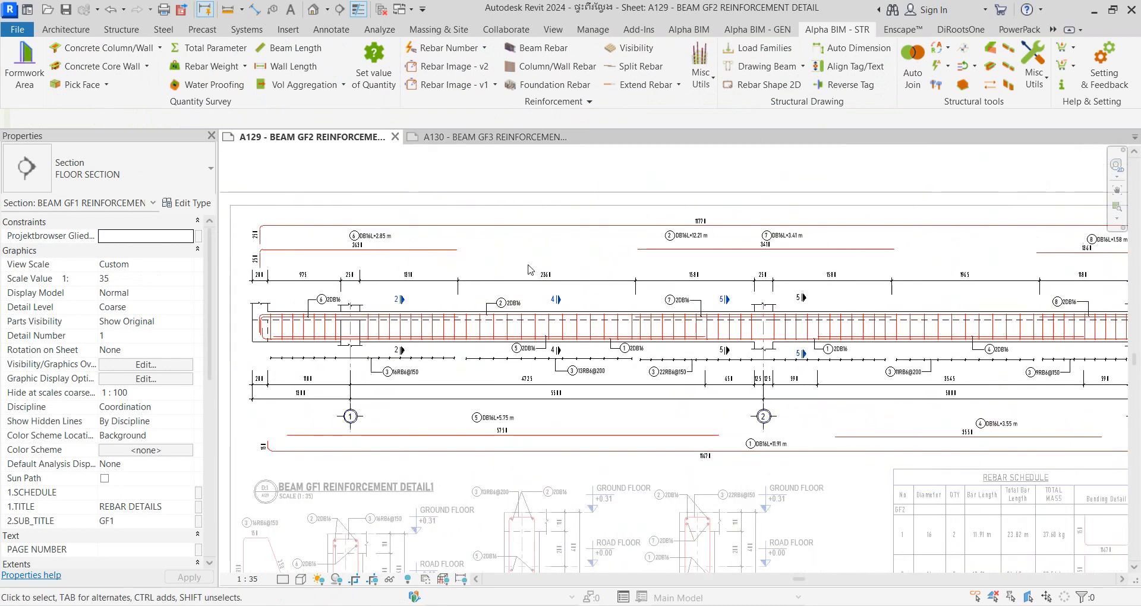